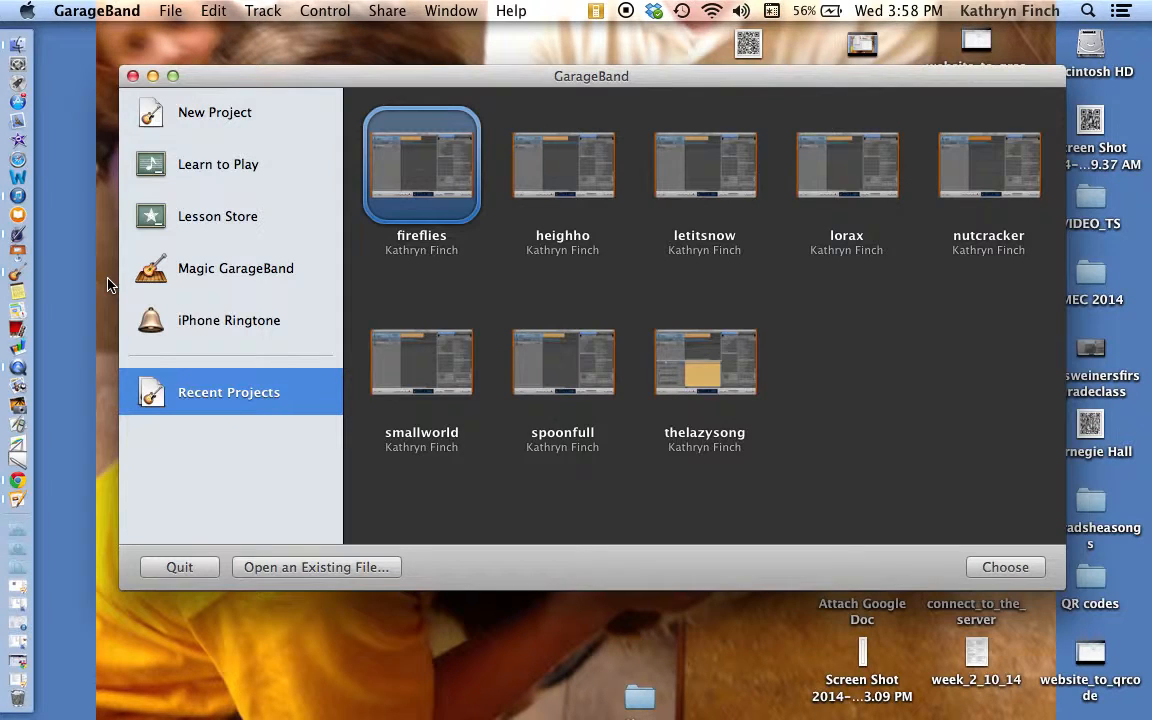
Step: Create a new GarageBand project from the Voice template and save it on the Desktop as finchsong
left_click(185, 117)
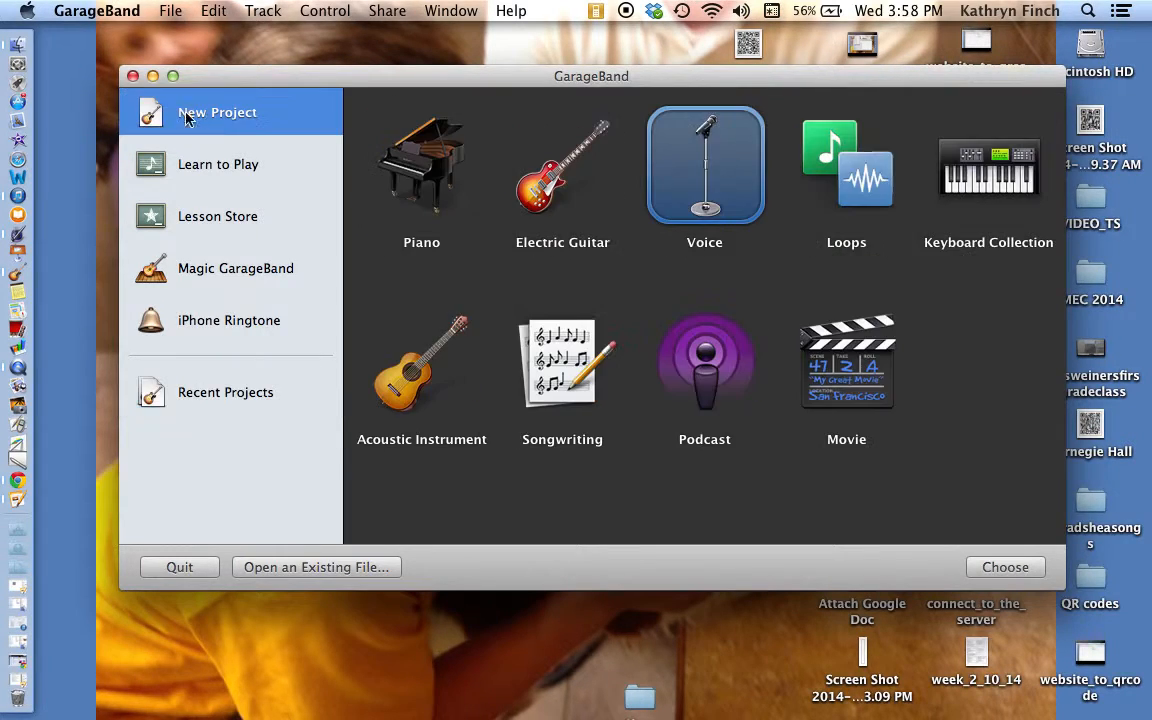
left_click(1008, 568)
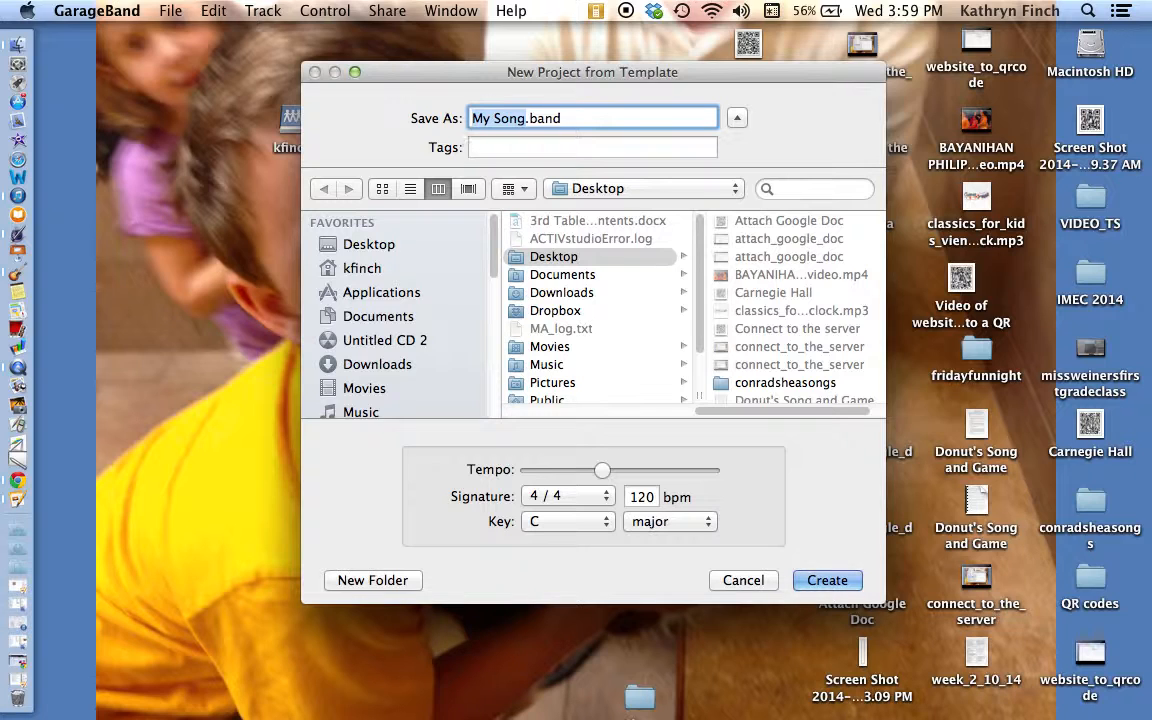
type("finchsong")
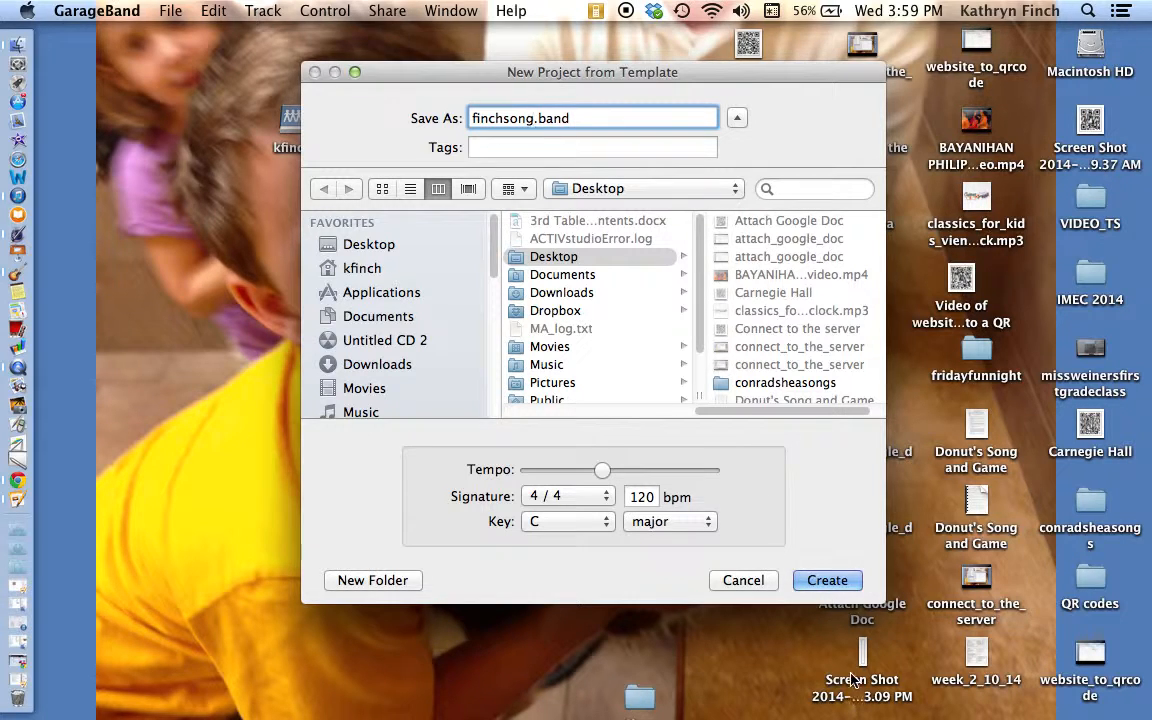
left_click(827, 582)
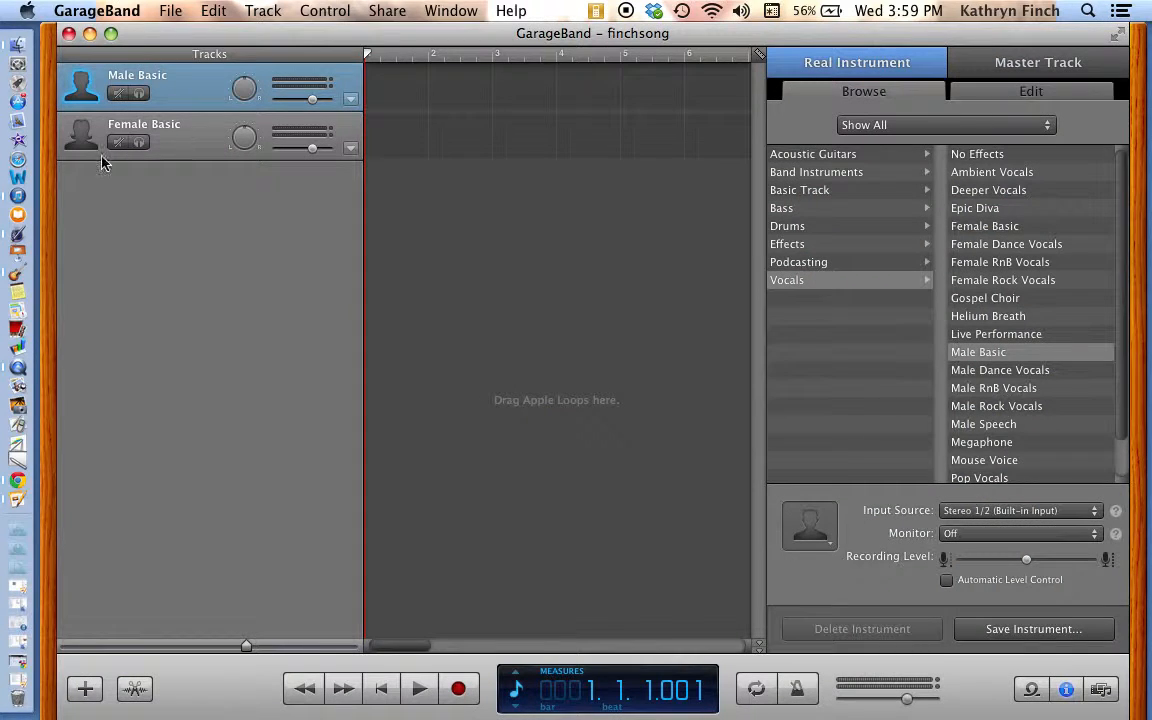
Step: Import Instrumental Tinikling Music from iTunes into the Male Basic track and align the region with the start of the timeline
left_click(17, 197)
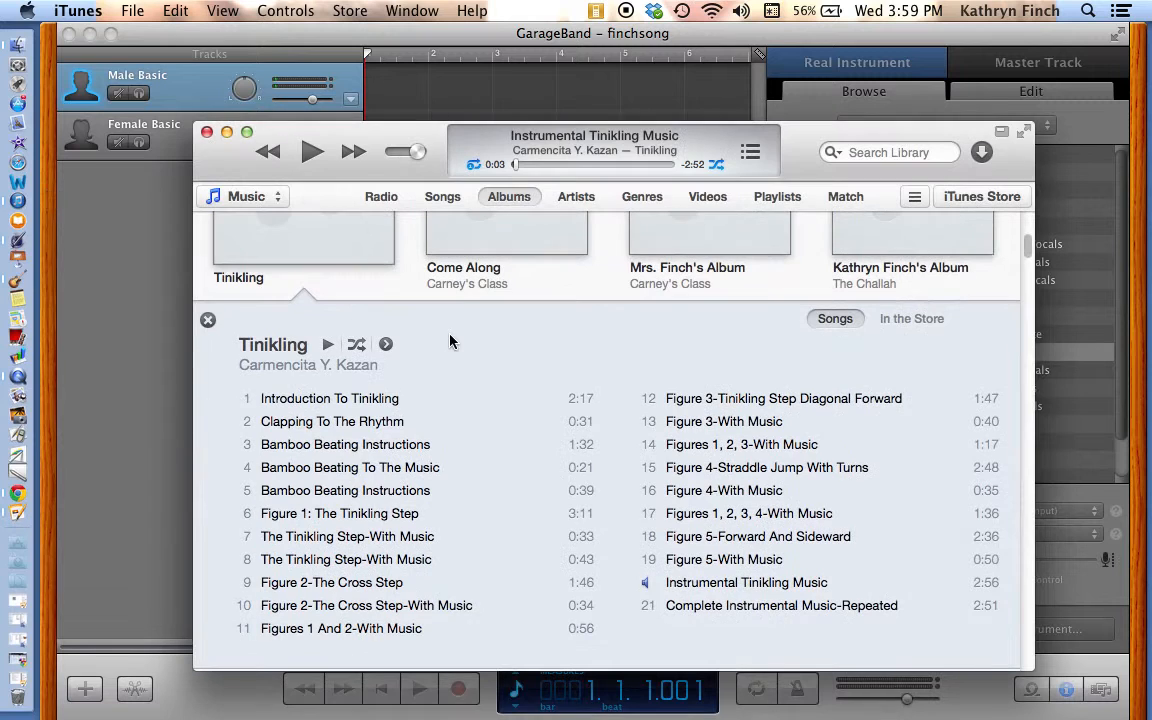
left_click(740, 602)
left_click(750, 586)
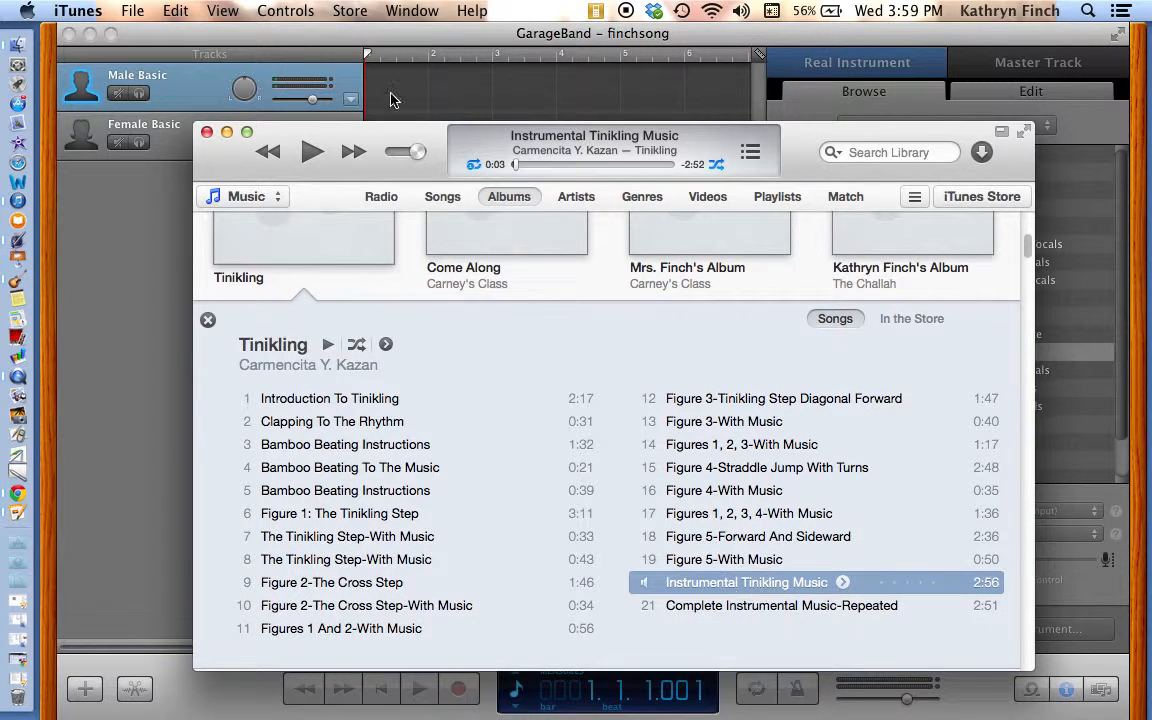
left_click_drag(386, 129, 365, 250)
left_click_drag(652, 703, 403, 97)
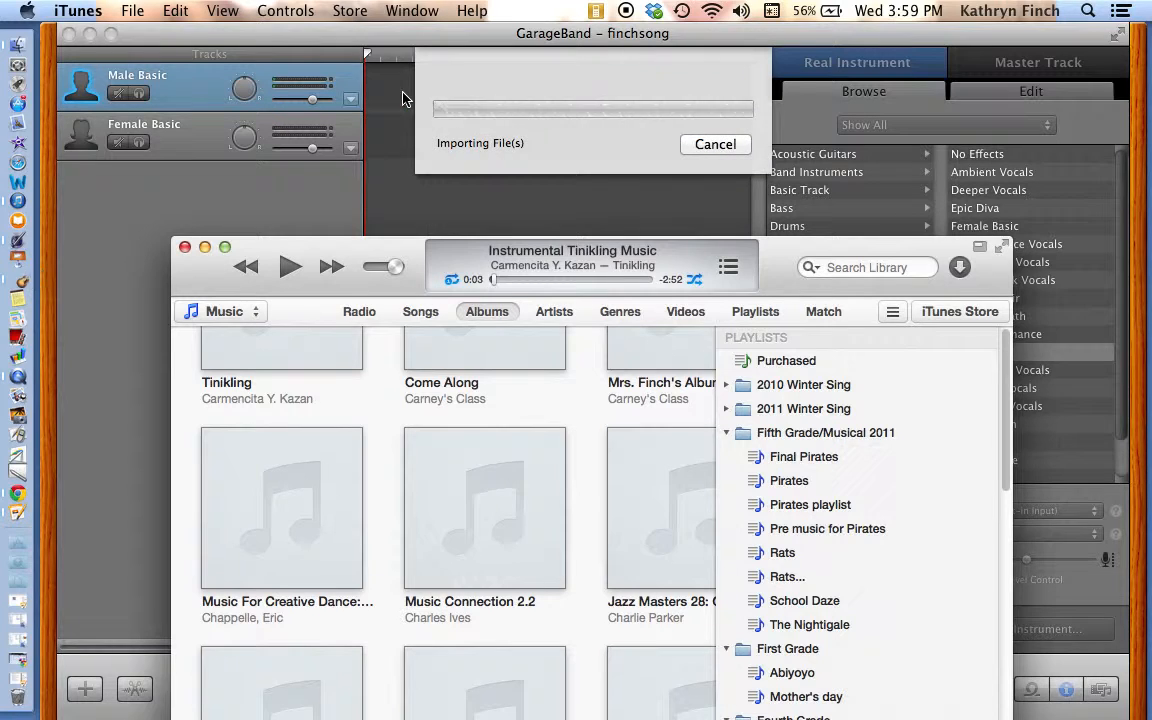
left_click(204, 247)
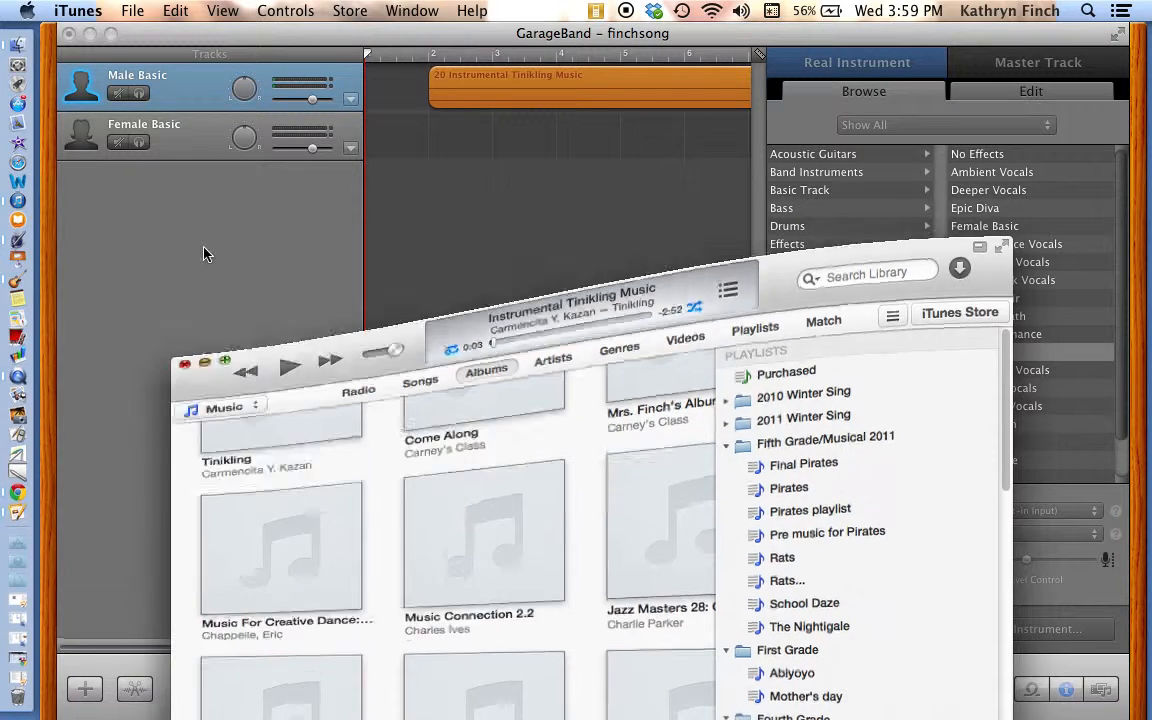
left_click_drag(578, 84, 505, 85)
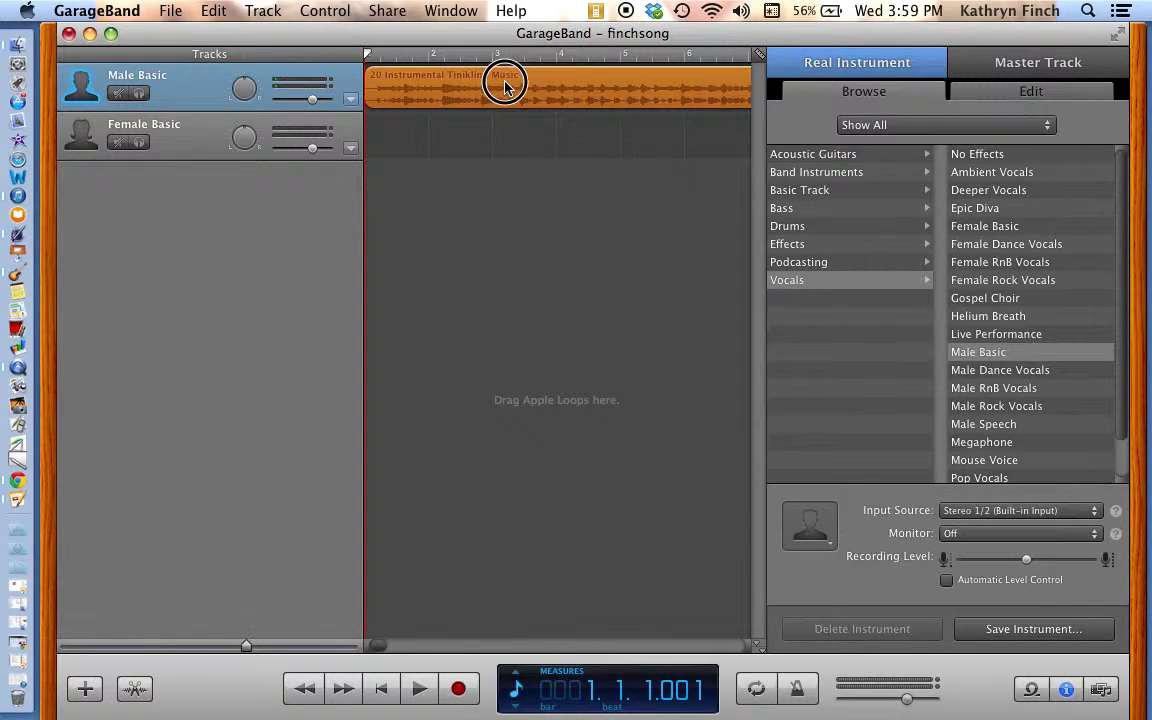
Step: Play the opening of the song to about measure 3, split the region there and delete the remainder
key("space")
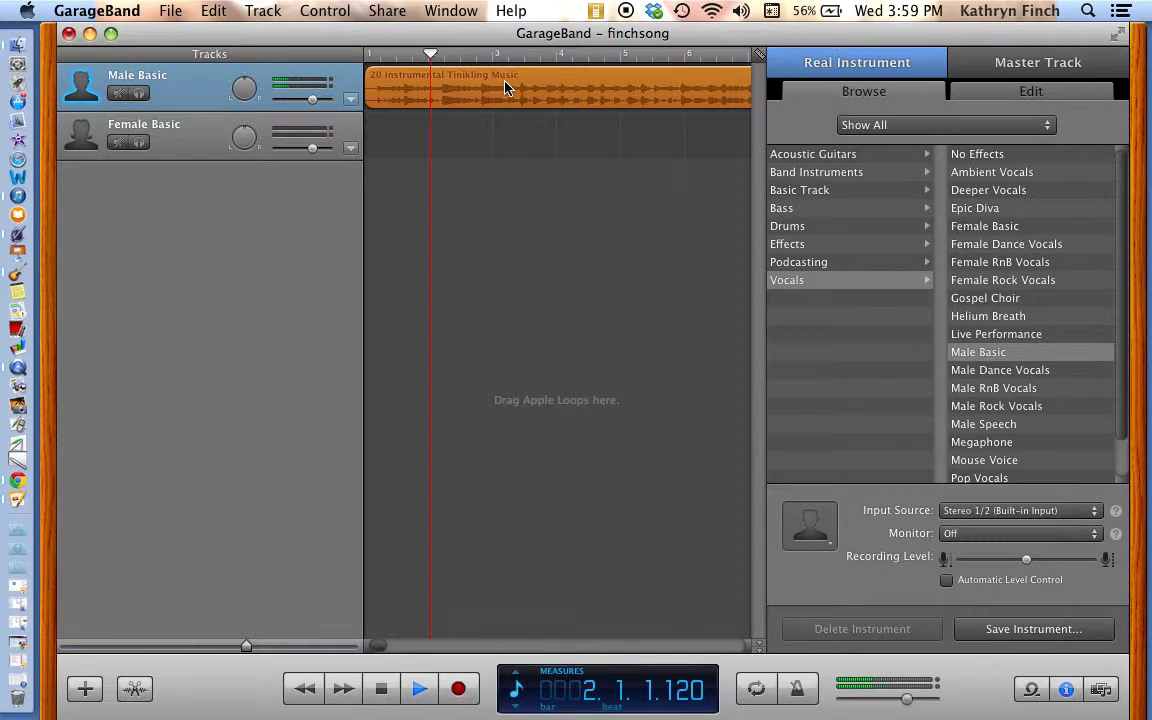
key("space")
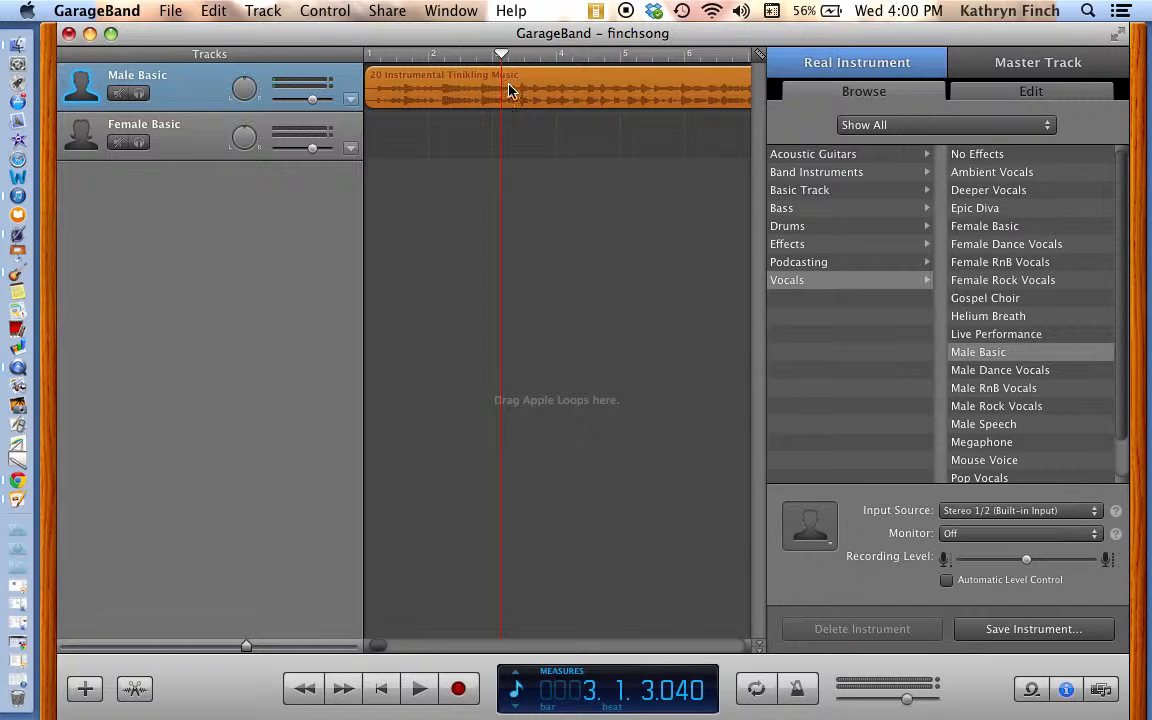
key("super+t")
left_click(578, 101)
key("Delete")
Step: Move the end-of-project marker back to about measure 8, close to the end of the shortened region
scroll(636, 93, "right", 15)
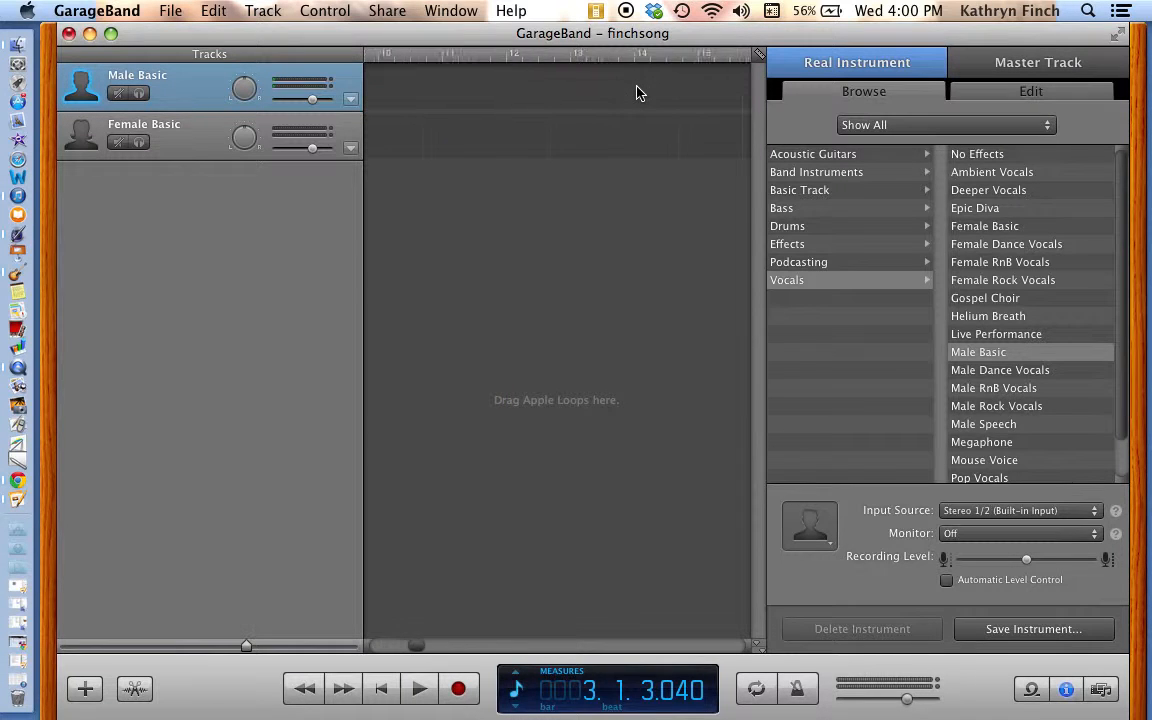
scroll(640, 92, "right", 20)
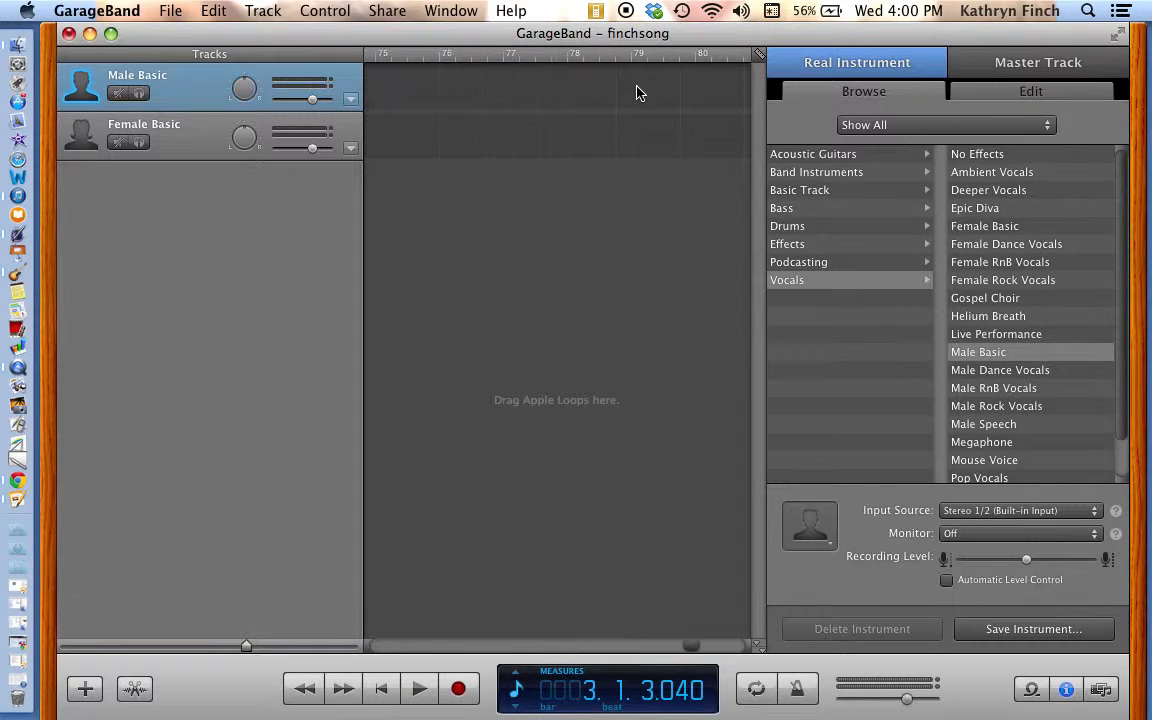
mouse_move(667, 52)
left_mouse_down()
mouse_move(247, 62)
mouse_move(404, 62)
mouse_move(311, 57)
mouse_move(597, 8)
mouse_move(580, 68)
mouse_move(598, 60)
left_mouse_up()
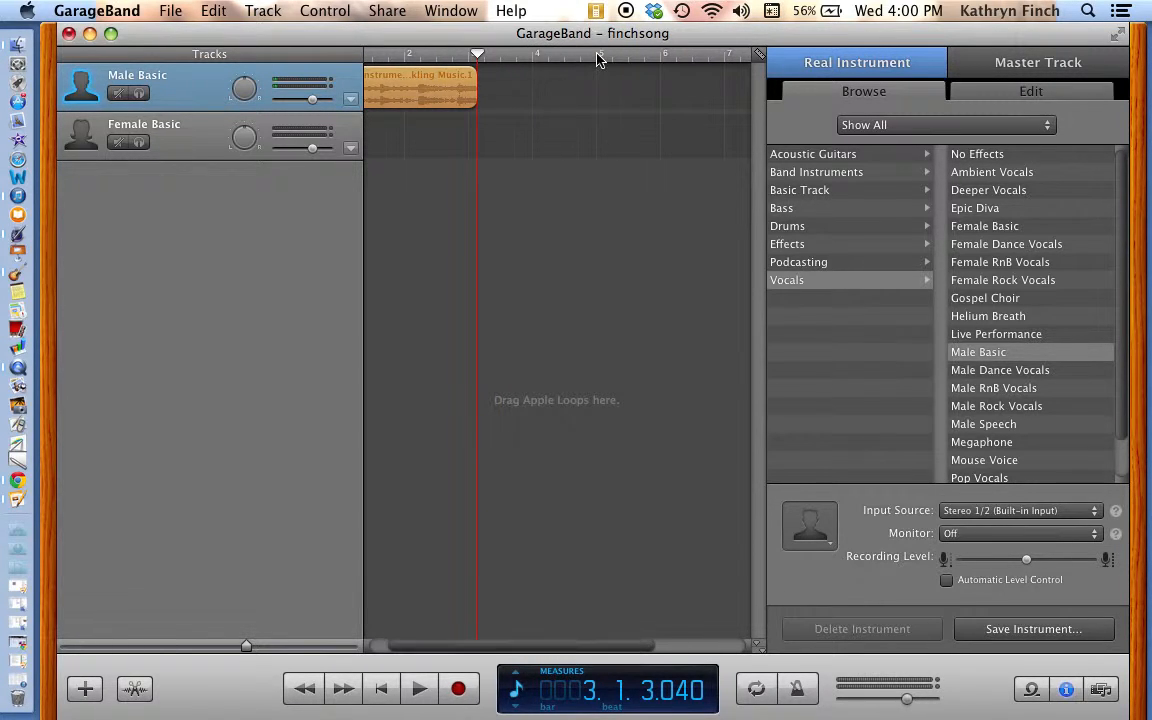
scroll(597, 193, "right", 3)
left_click(662, 57)
left_click_drag(662, 57, 500, 65)
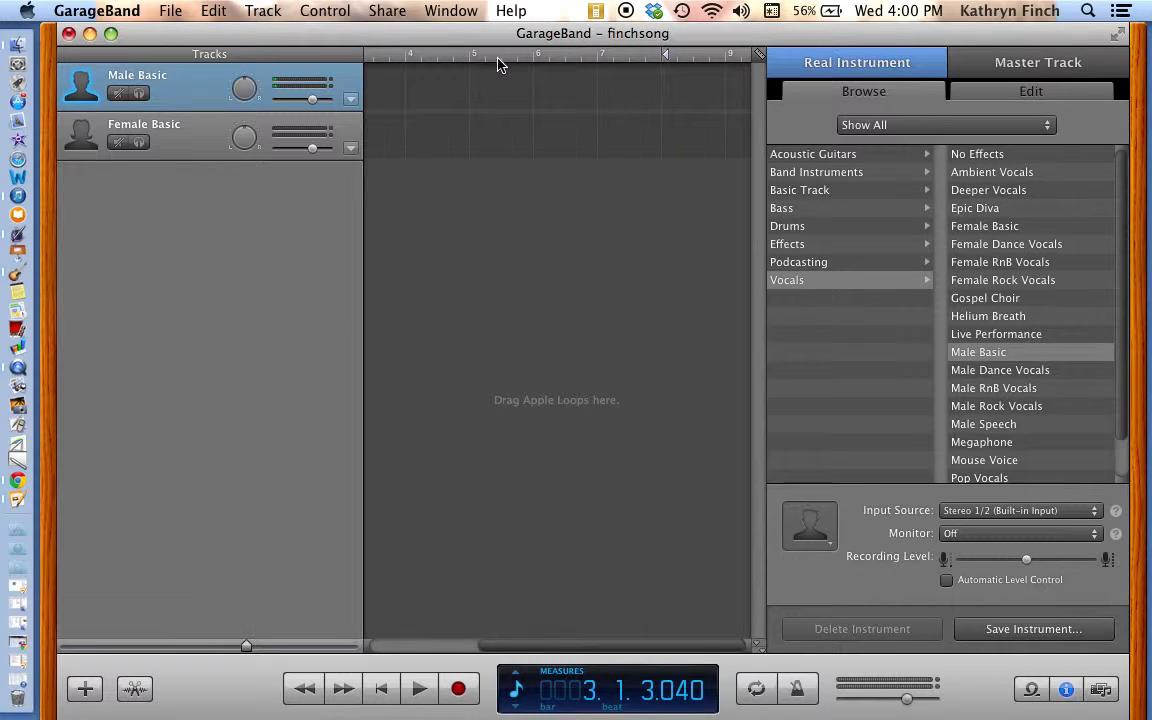
scroll(618, 173, "left", 4)
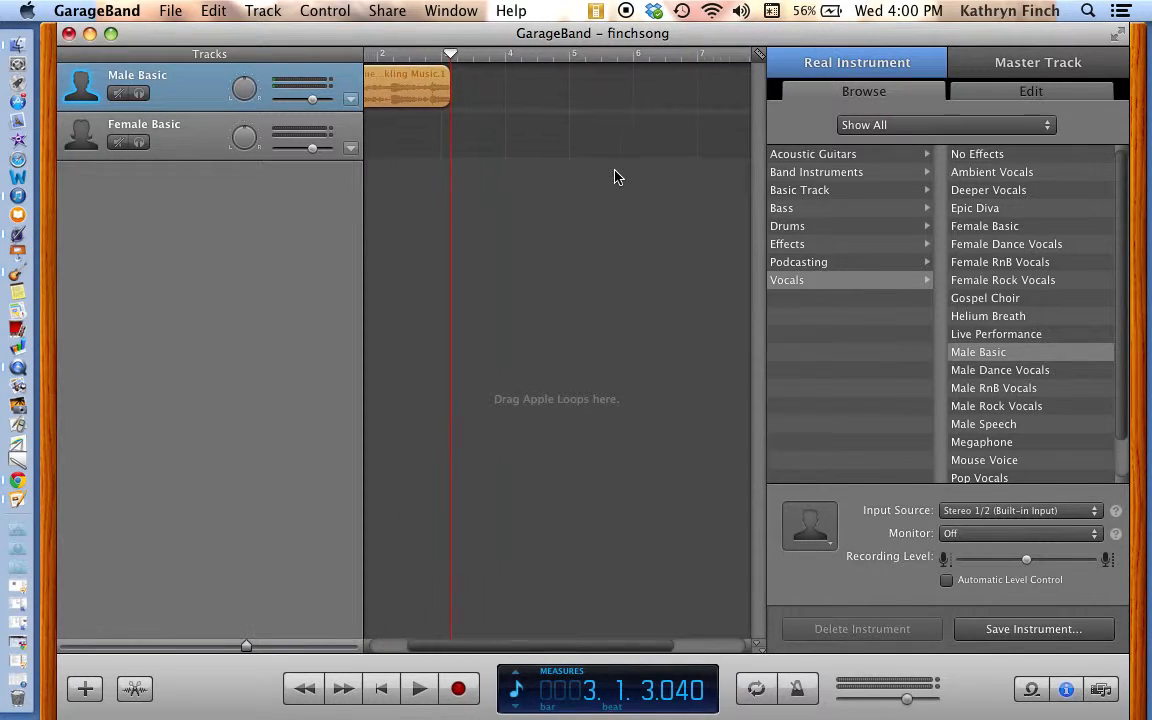
scroll(615, 177, "right", 2)
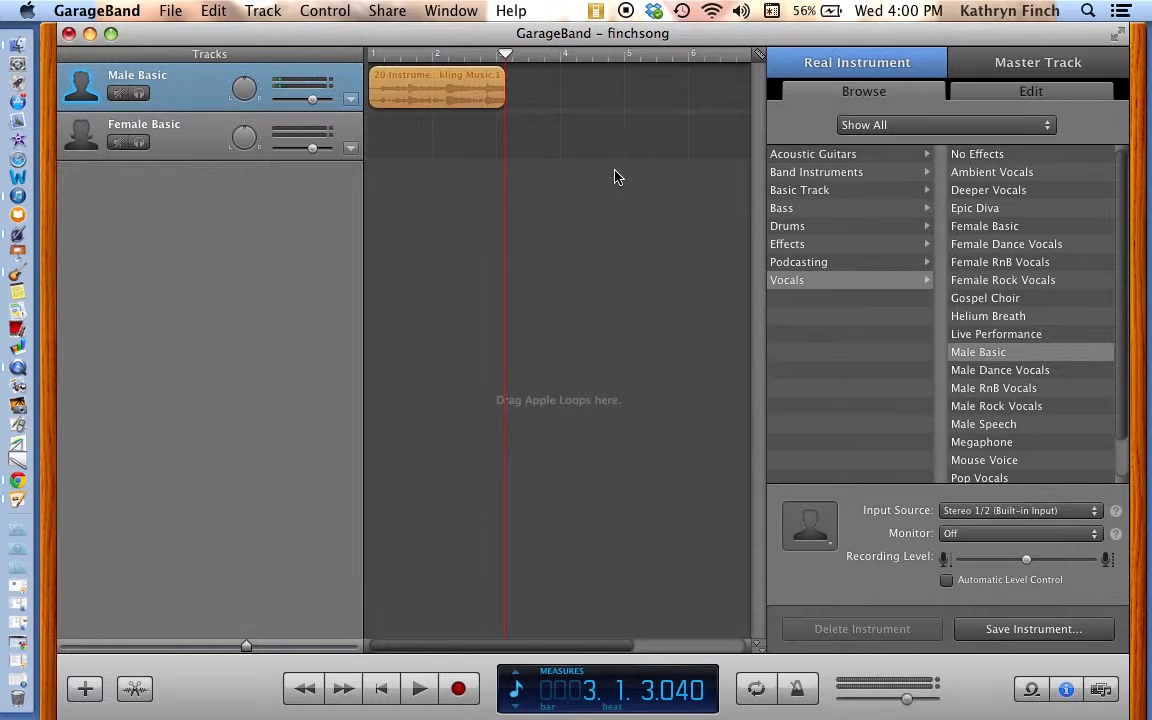
scroll(615, 177, "left", 4)
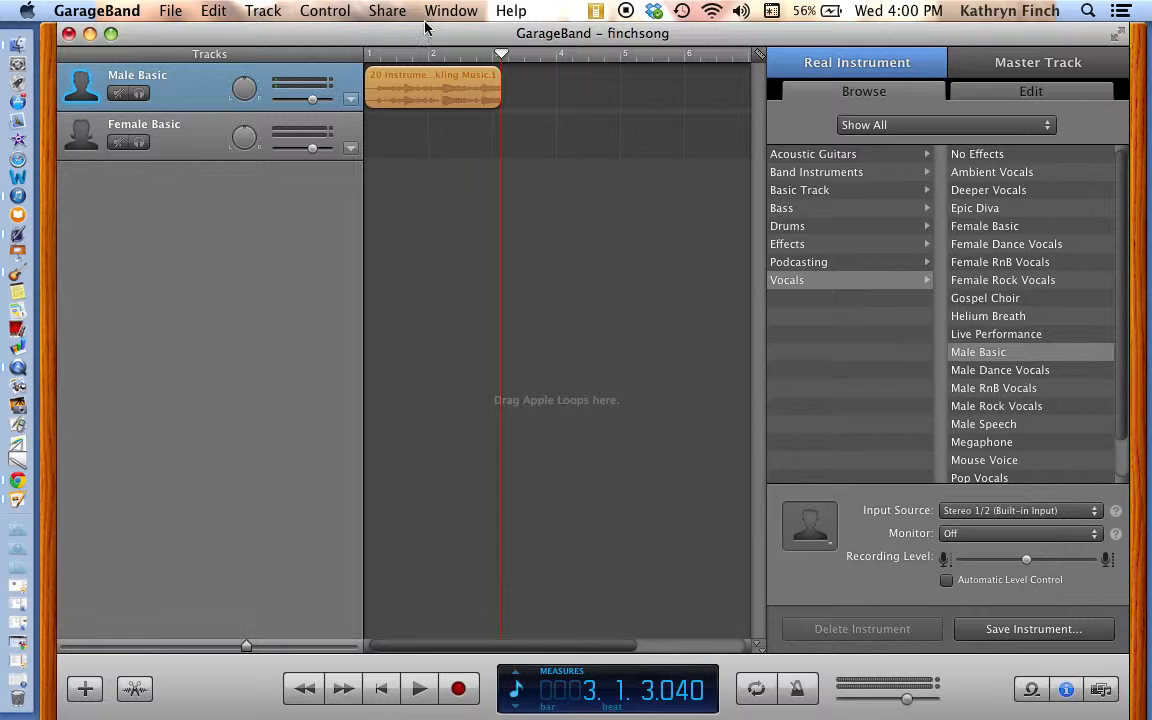
Step: Send the song to the iTunes library, compressed using MP3 Encoder with High Quality audio settings
left_click(380, 10)
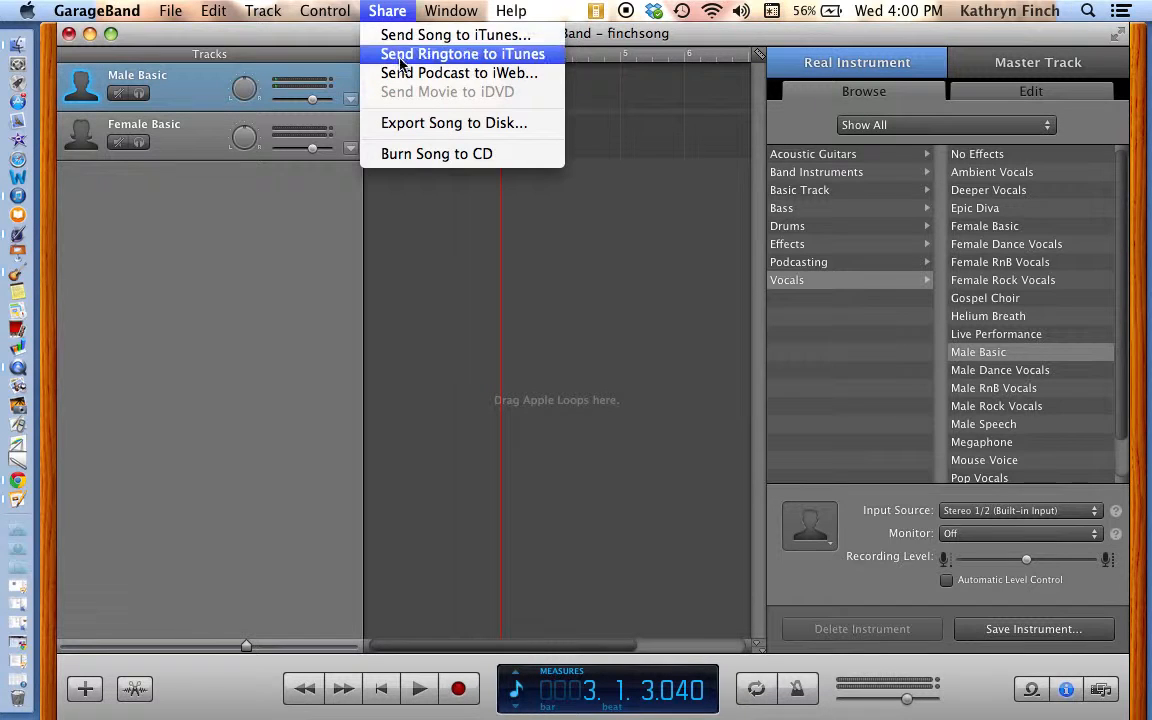
left_click(399, 37)
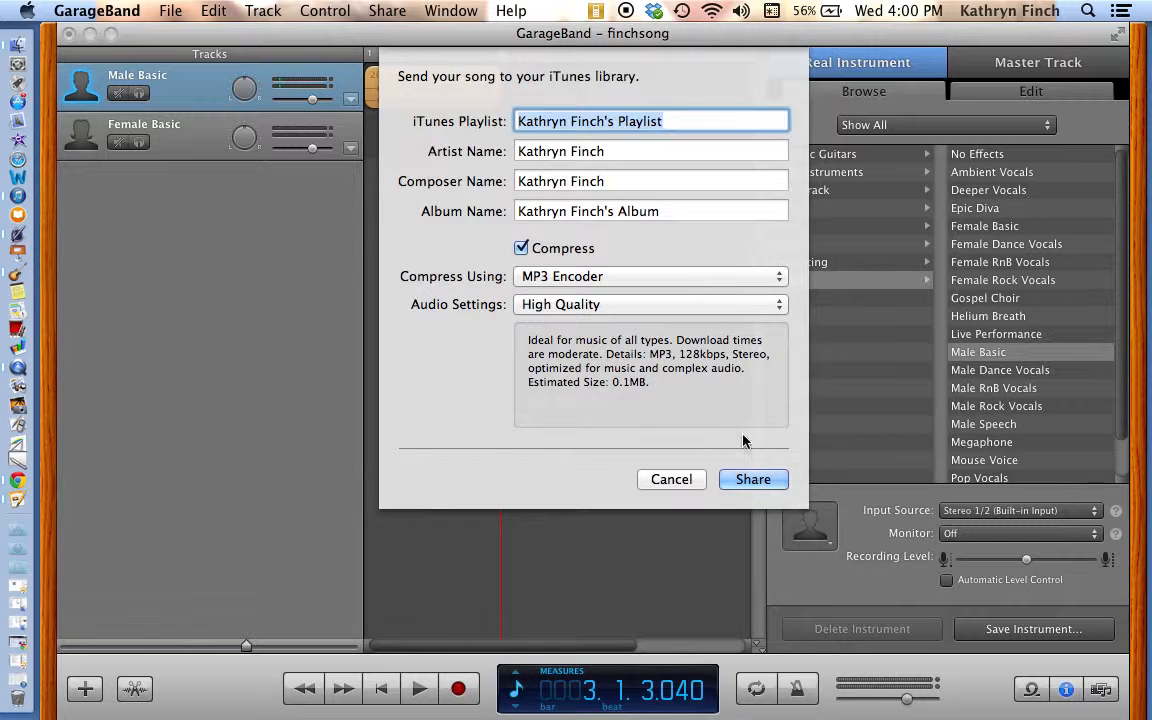
left_click(767, 487)
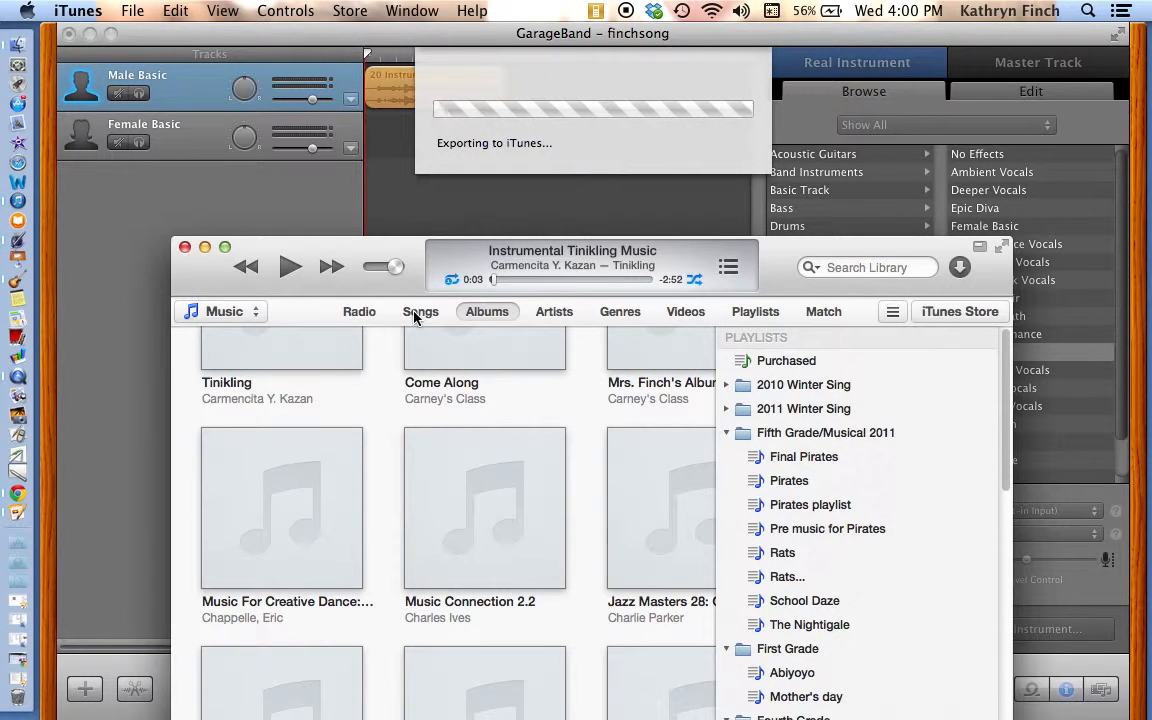
Step: Pause playback in iTunes and locate finchsong at the end of the playlist
left_click(288, 268)
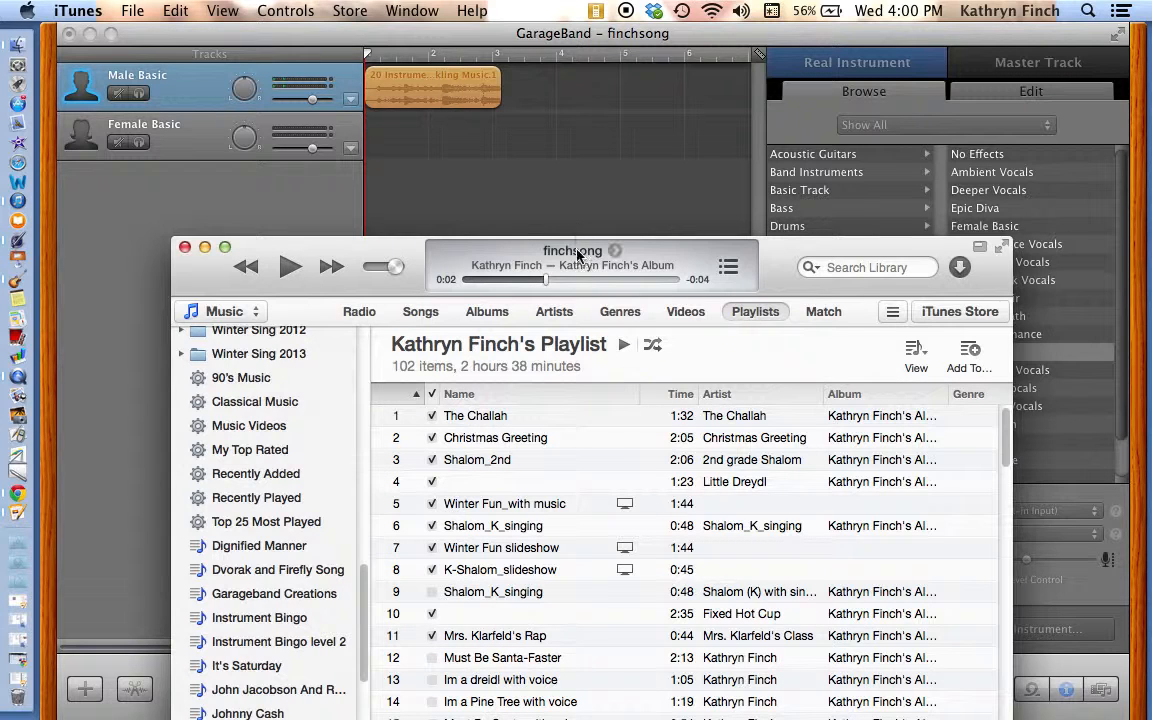
scroll(543, 478, "down", 15)
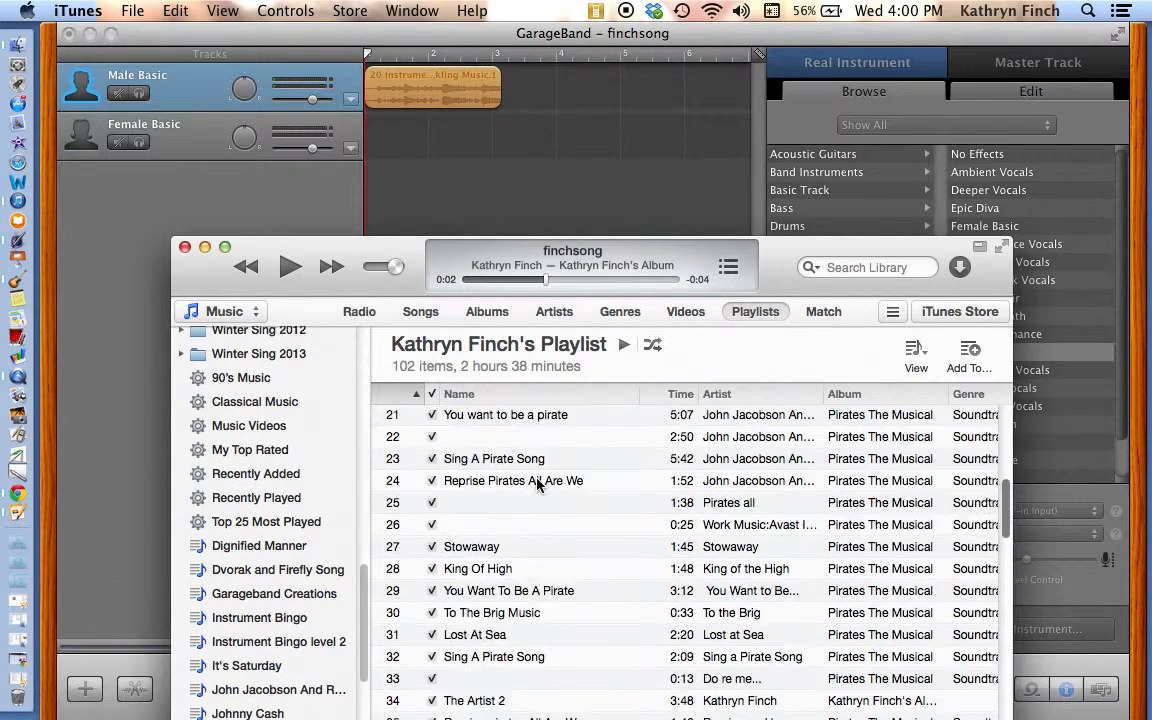
scroll(537, 484, "down", 10)
left_click_drag(352, 242, 368, 22)
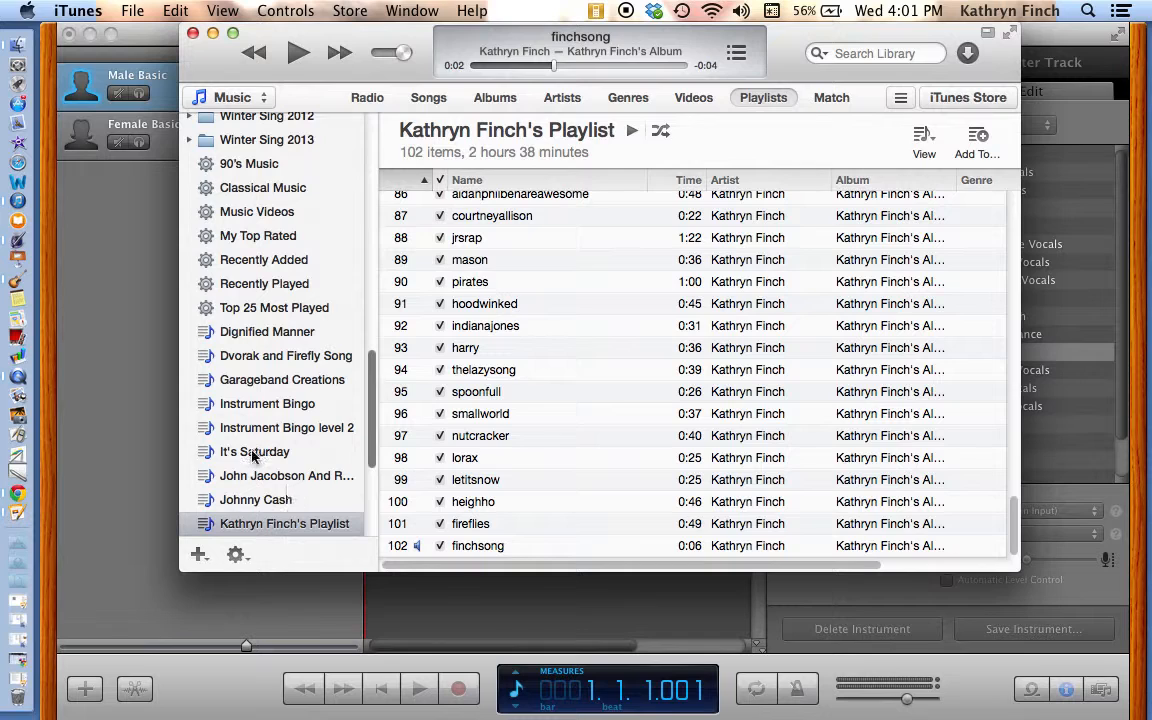
Step: Minimize GarageBand, clear the view of the desktop's network drive and open its Sites folder in Finder
left_click(89, 35)
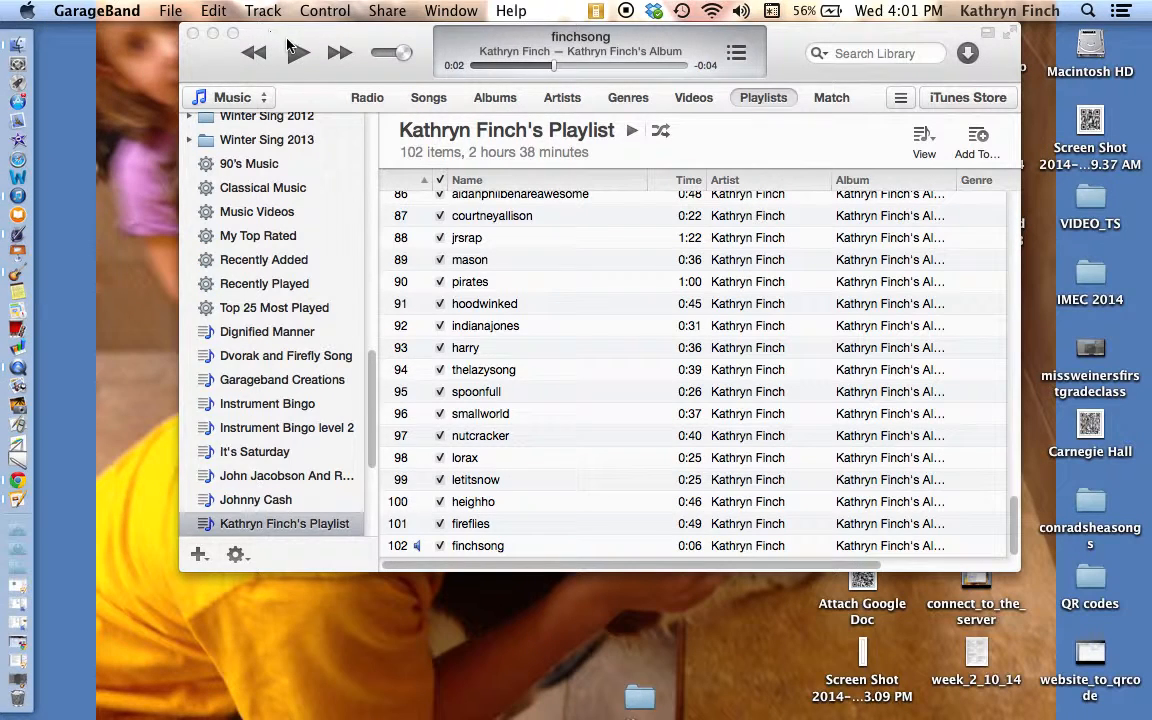
left_click_drag(288, 43, 497, 120)
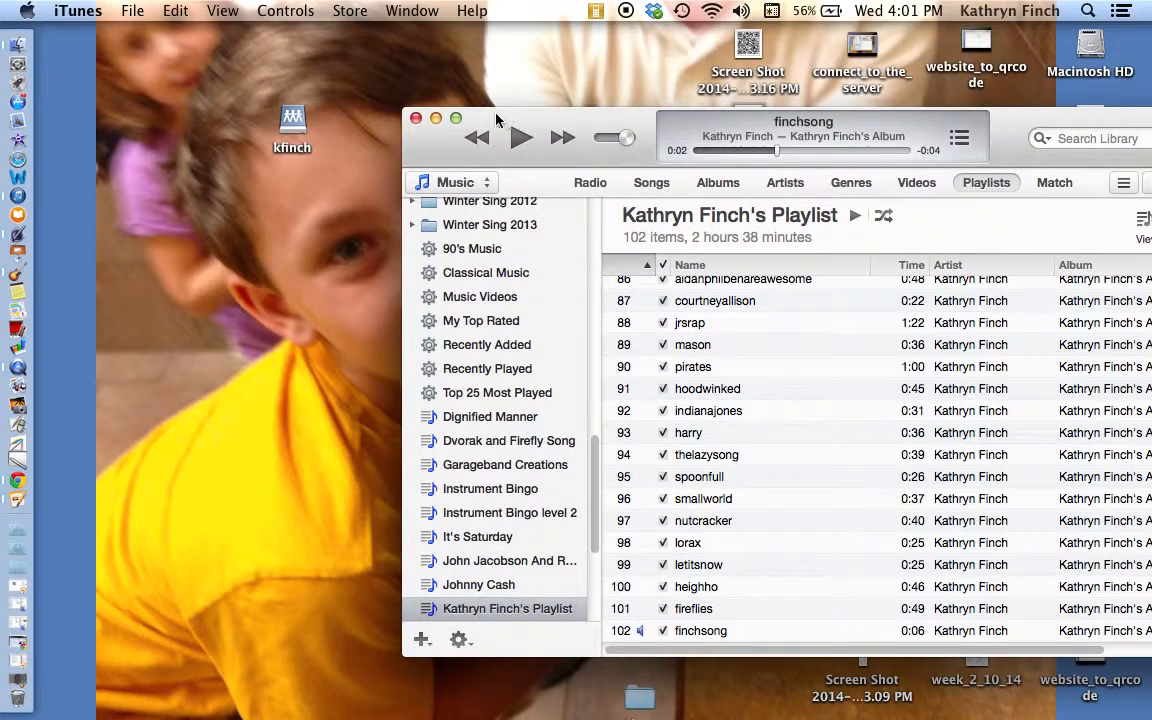
left_click(293, 122)
double_click(293, 122)
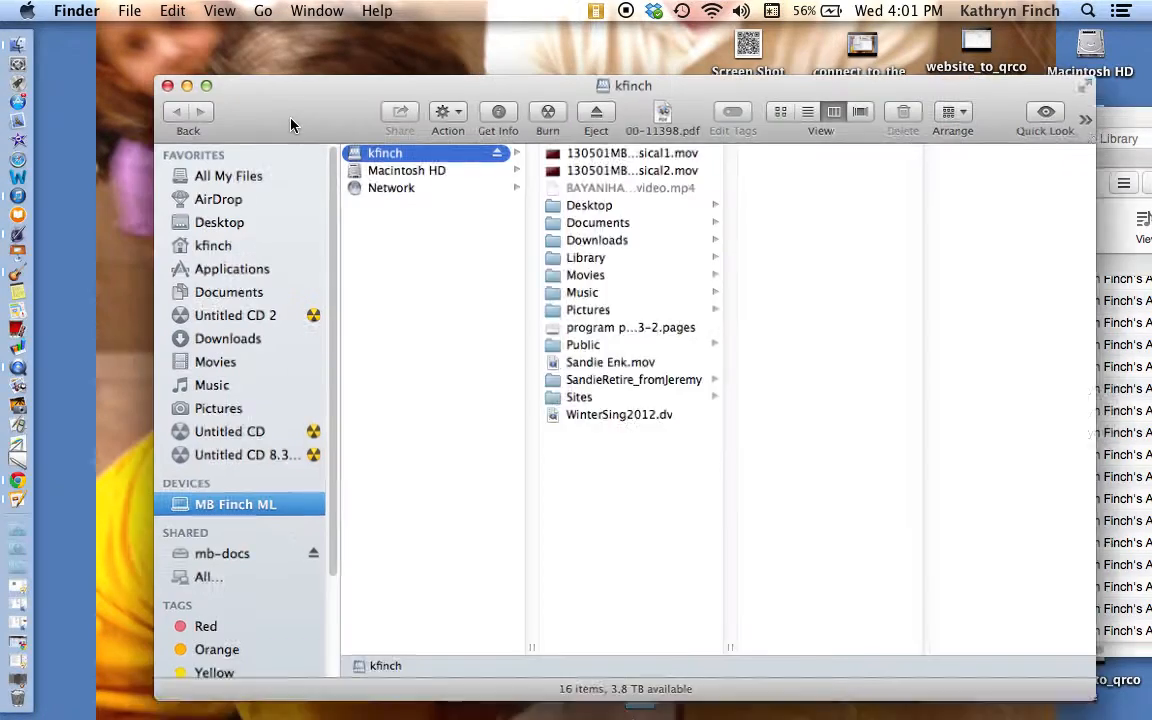
left_click(587, 407)
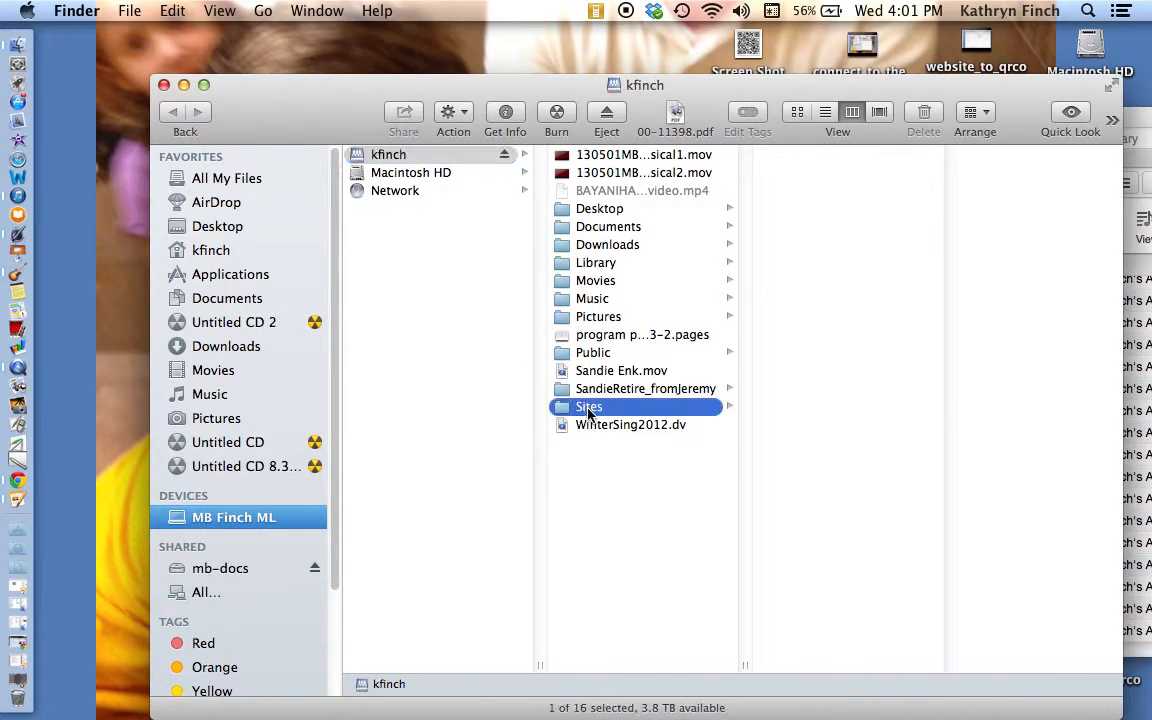
Step: Place the Finder window beside the iTunes playlist and copy finchsong into the Sites folder
left_click(781, 88)
left_click_drag(781, 88, 211, 64)
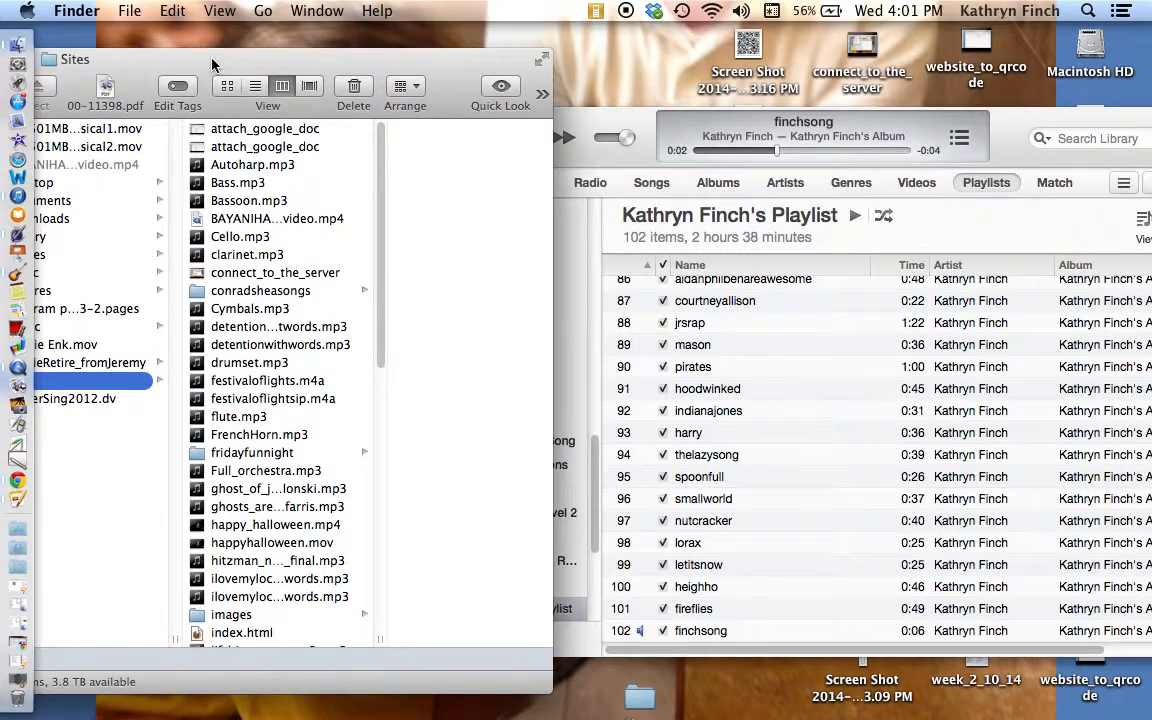
left_click(700, 633)
left_click_drag(702, 632, 688, 400)
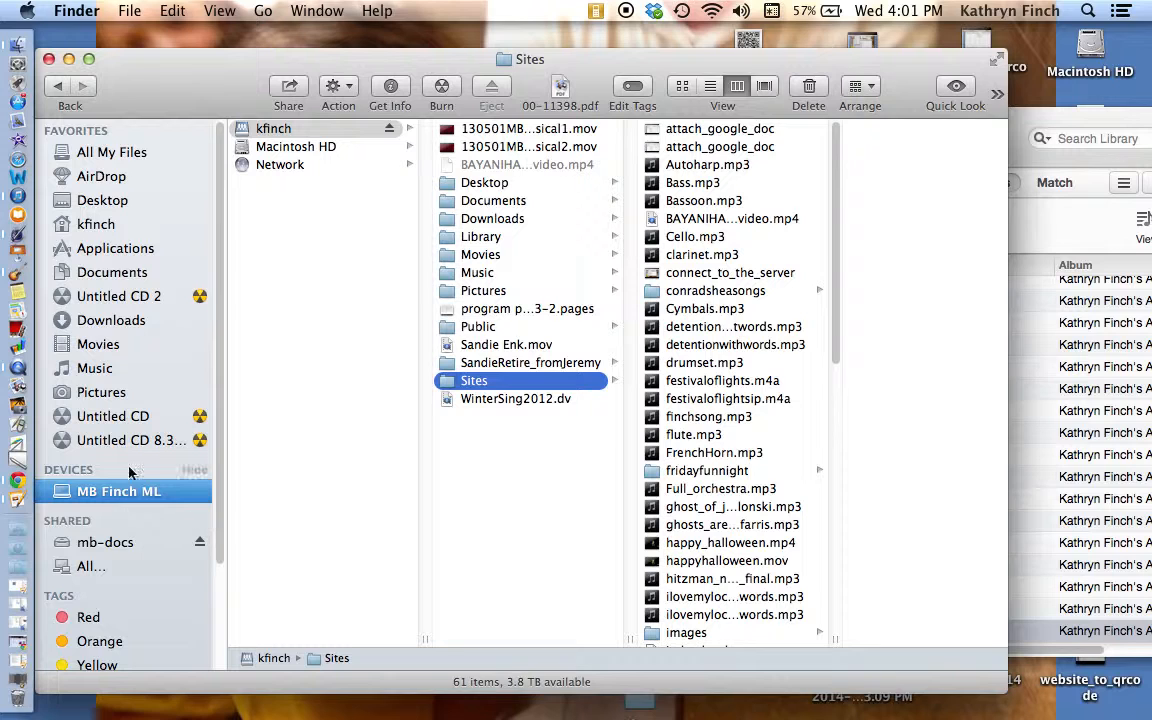
Step: Switch to the QR Stuff page in Chrome and select Website URL as the data type
left_click(17, 485)
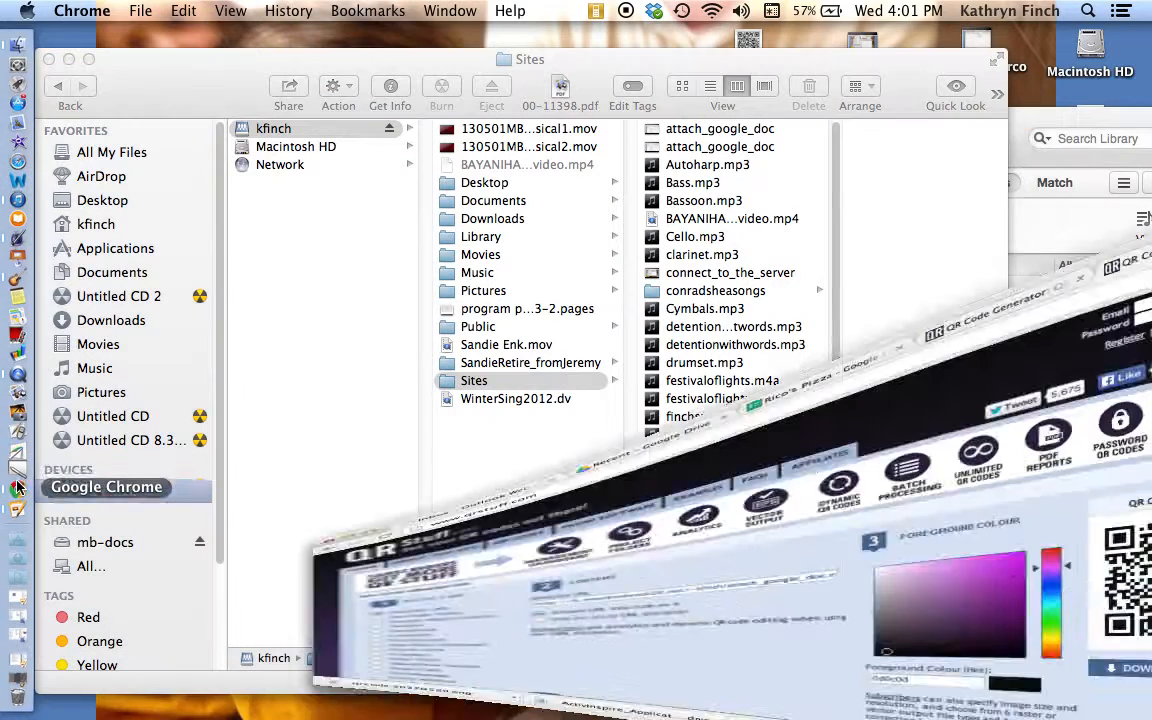
left_click_drag(958, 148, 442, 18)
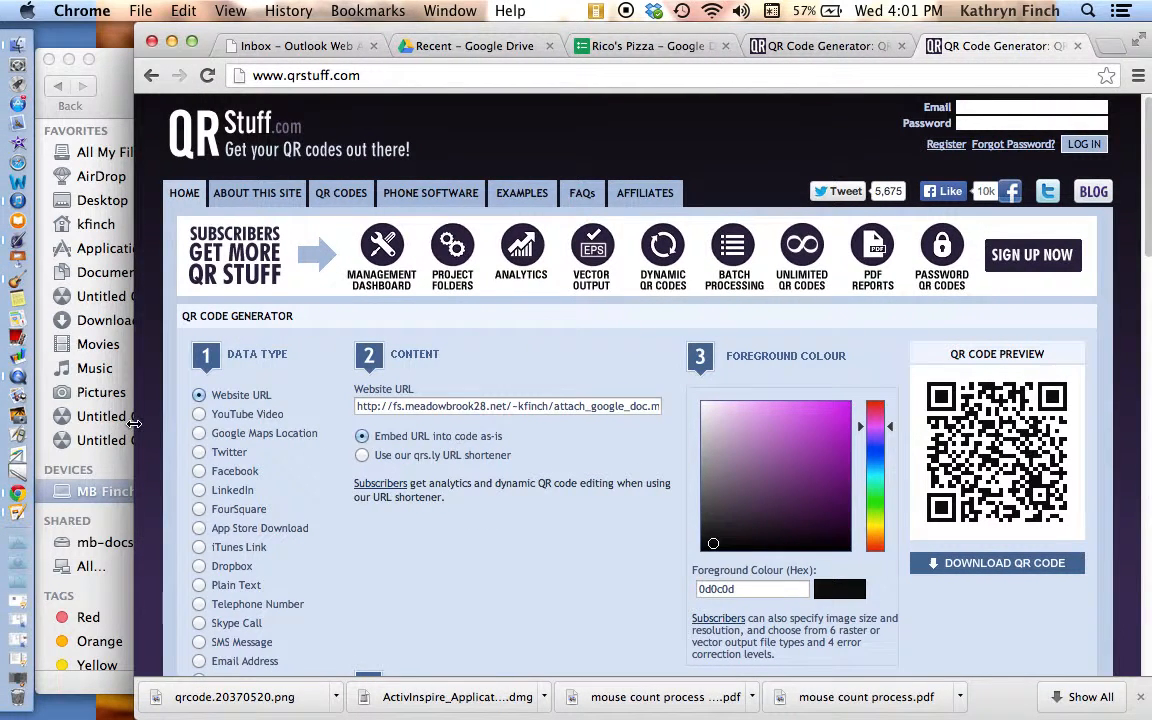
left_click(196, 396)
left_click(414, 399)
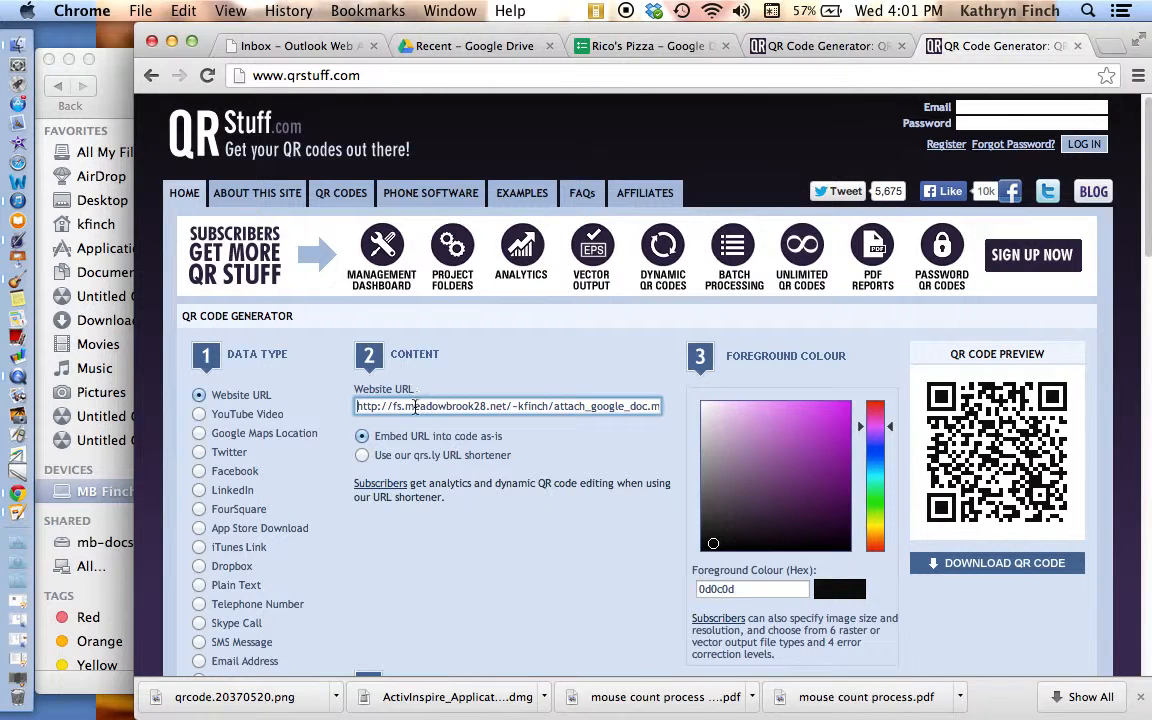
Step: Replace the website URL with the http address of finchsong.mp3 in the personal web folder on fs.meadowbrook28.net
triple_click(363, 406)
type("htt")
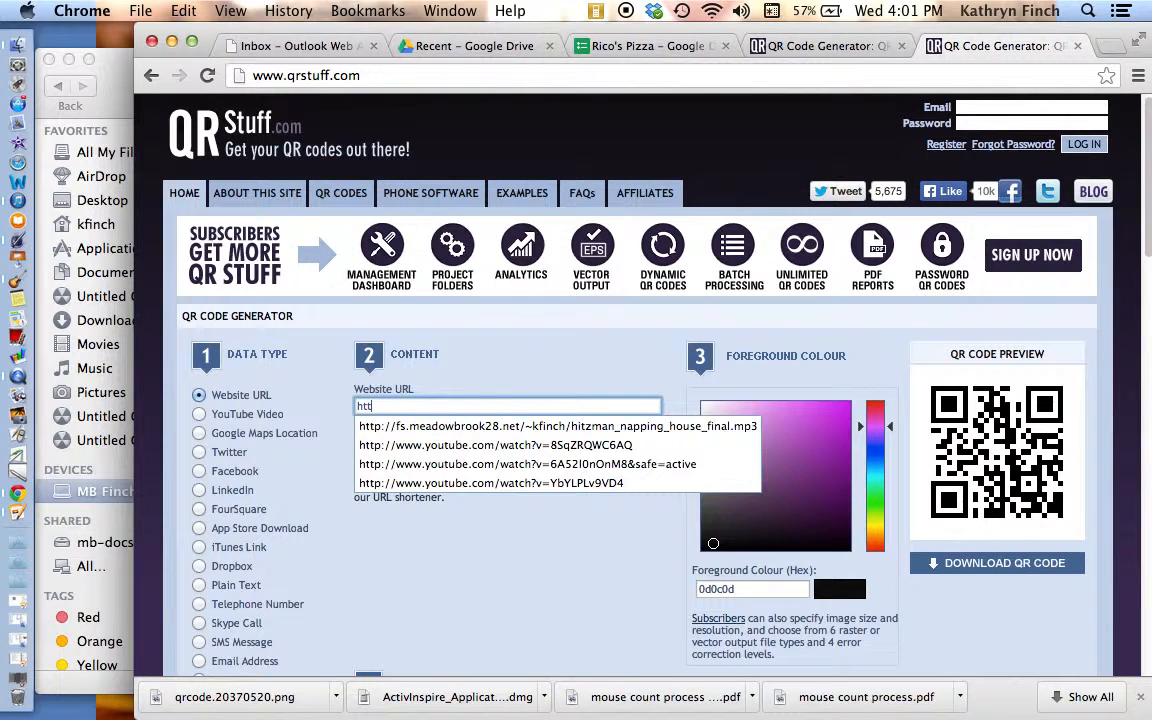
type("p://fs.")
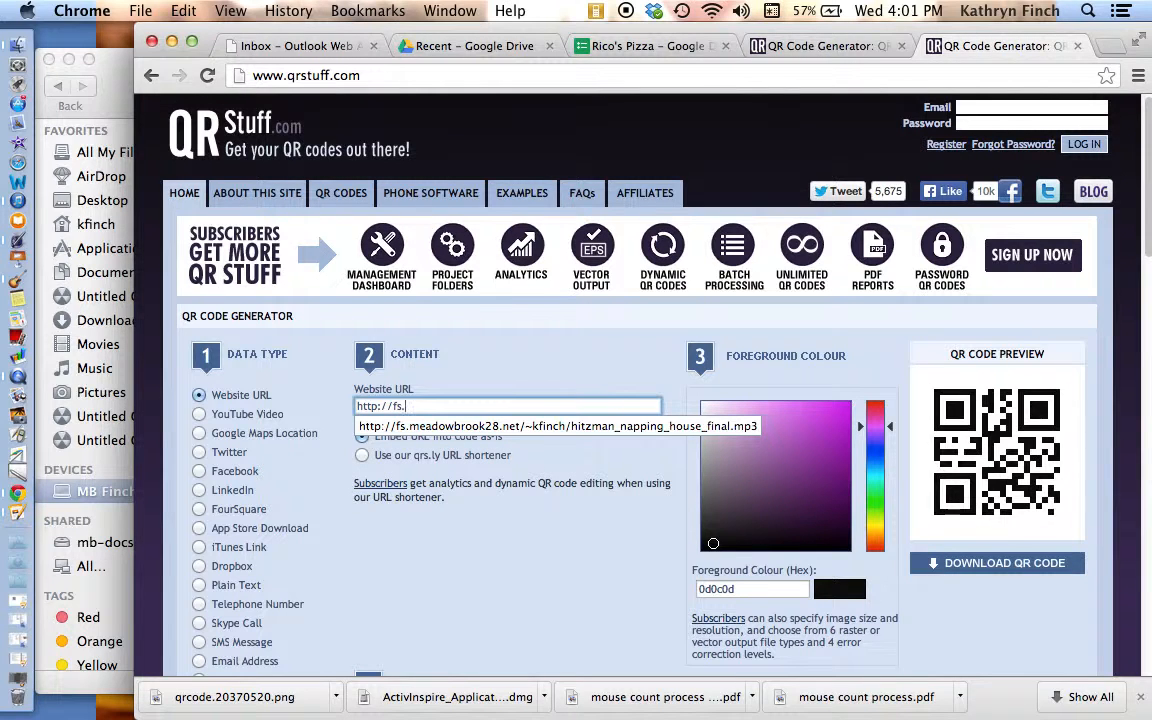
type("meadowbrook28.net/~")
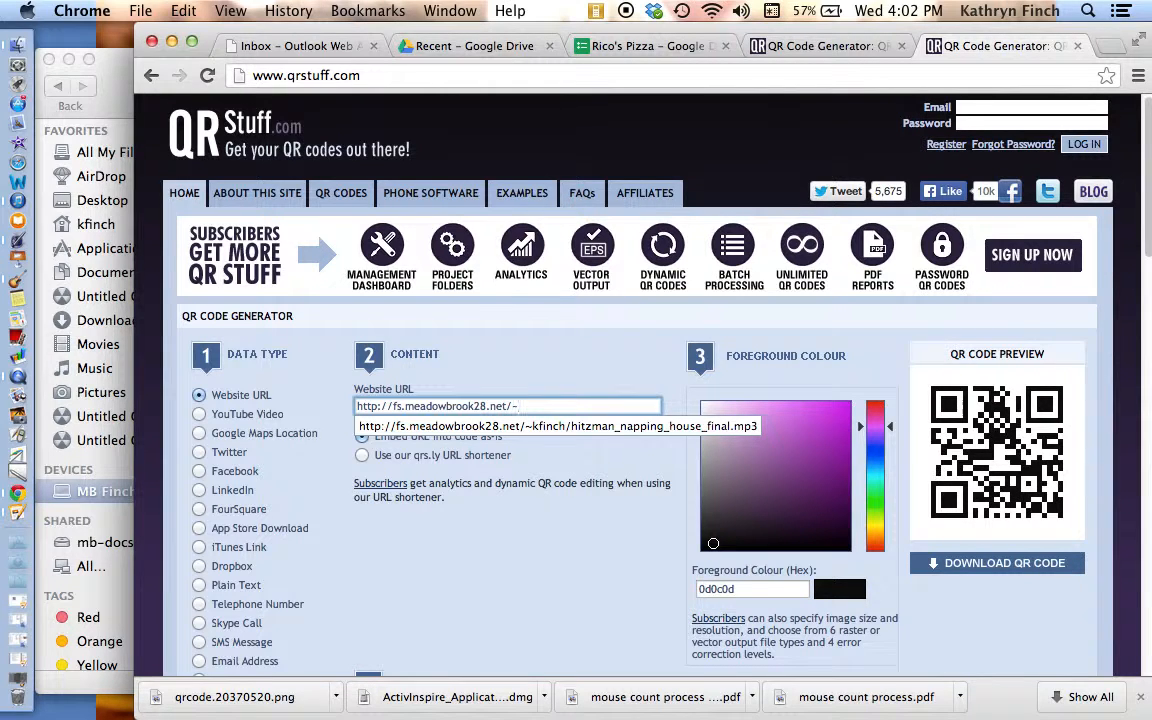
type("kfinch/")
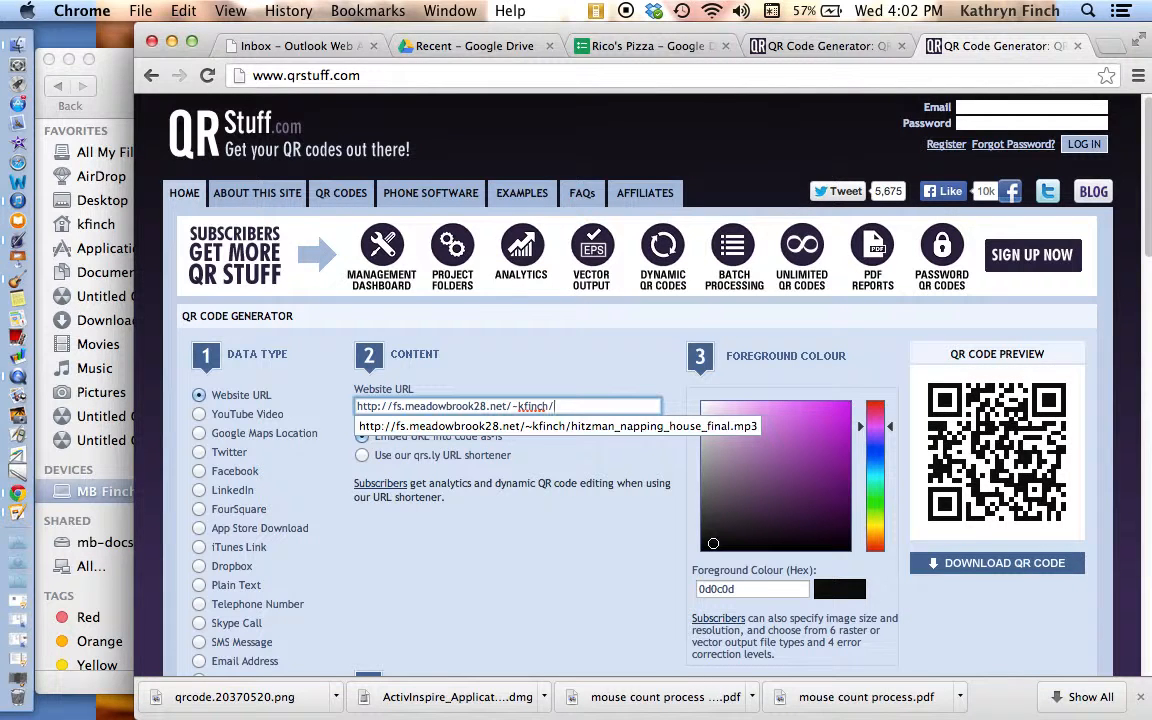
type("finchsong.mp")
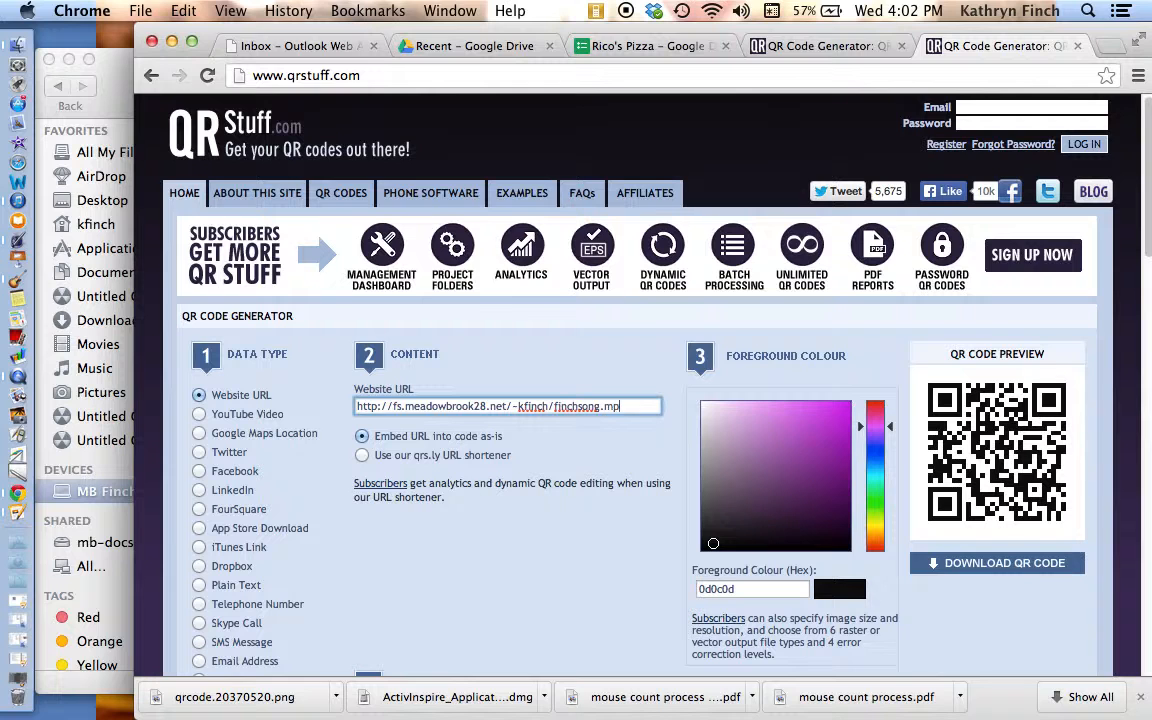
type("3")
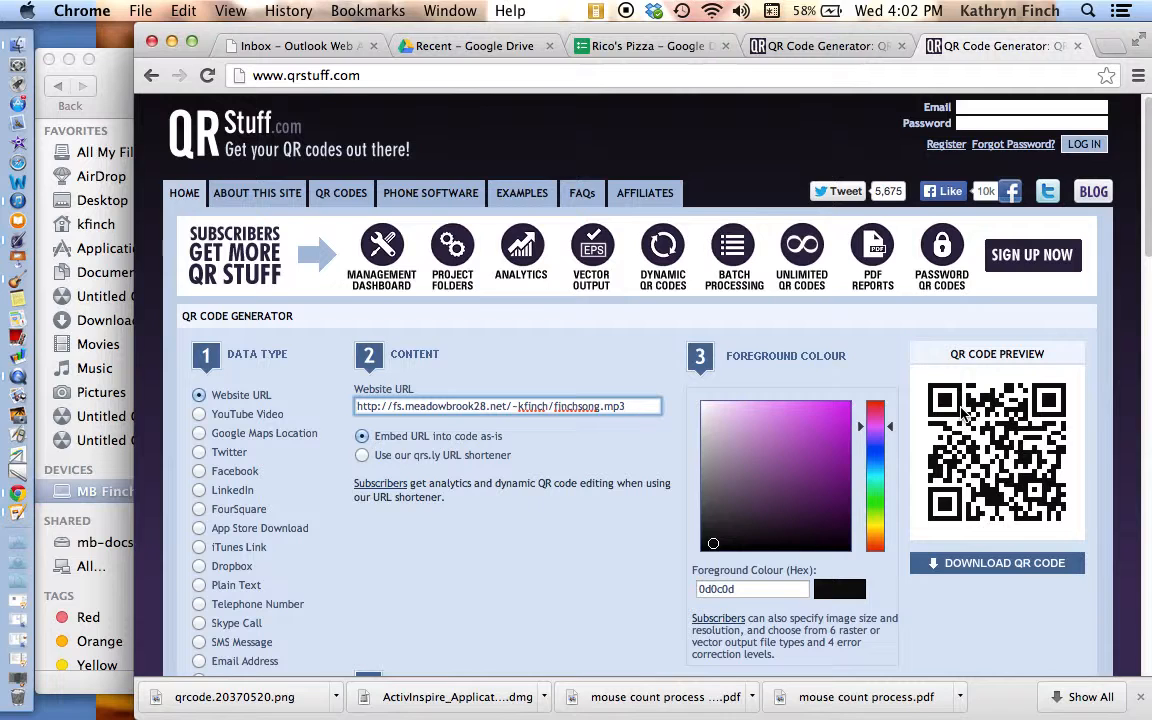
Step: Capture a screenshot of just the QR code preview area
key("super+shift+4")
left_click(917, 372)
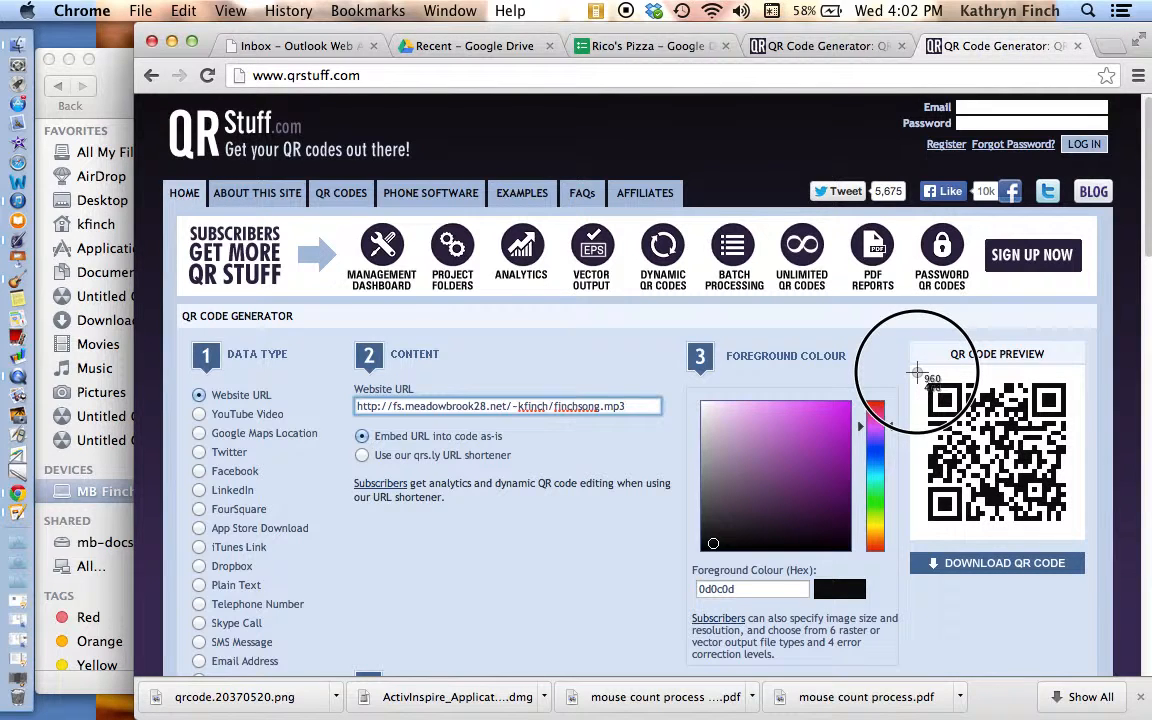
mouse_move(917, 372)
left_mouse_down()
mouse_move(1070, 545)
mouse_move(1076, 537)
left_mouse_up()
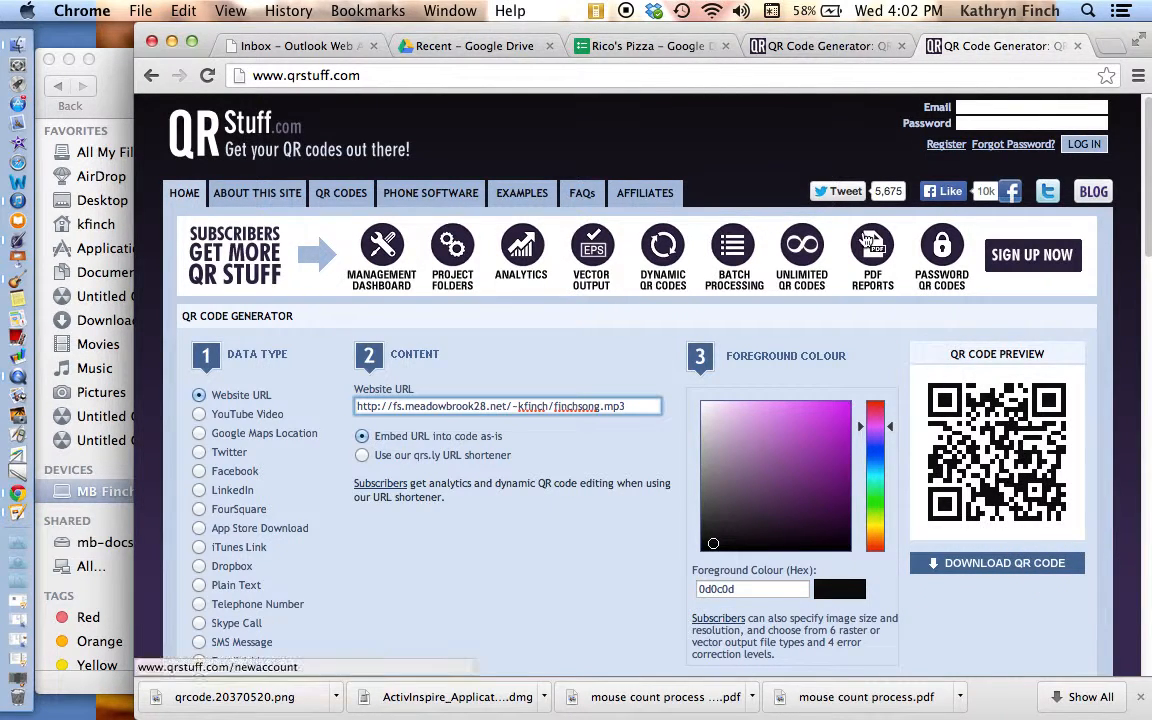
Step: Minimize the Chrome, Finder and iTunes windows to clear the desktop
left_click(171, 42)
left_click(69, 60)
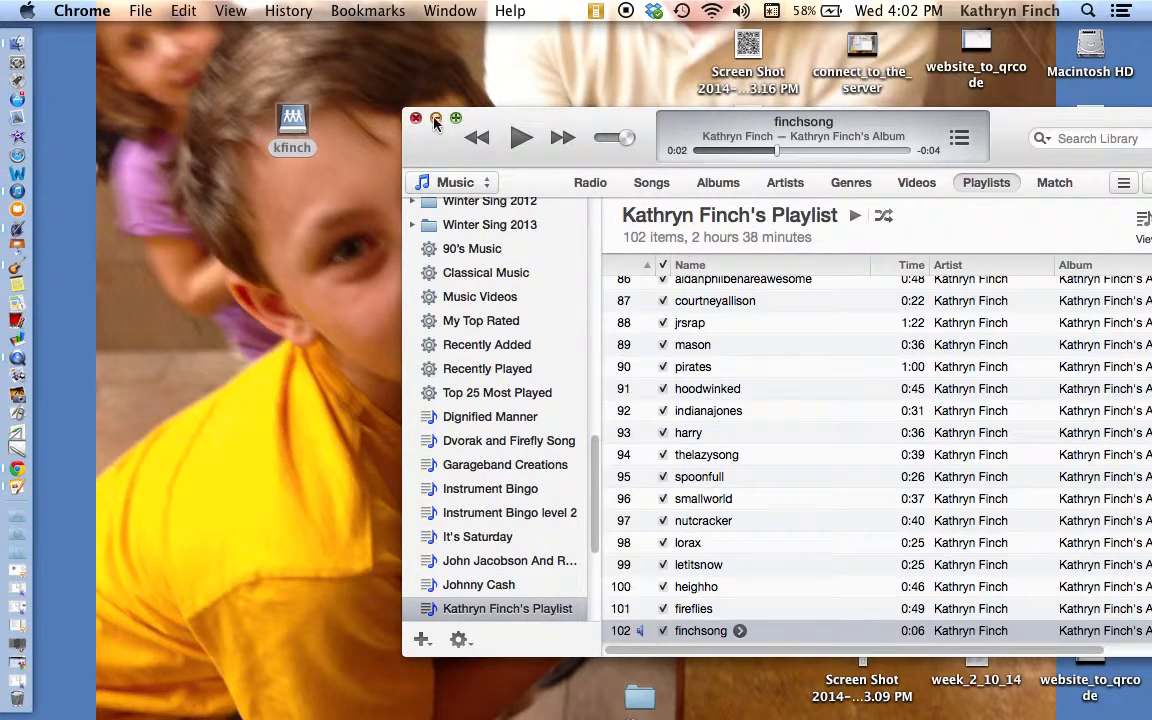
left_click(435, 121)
Step: Rename the new QR code screenshot on the desktop as finchsong and close its preview window
left_click(765, 320)
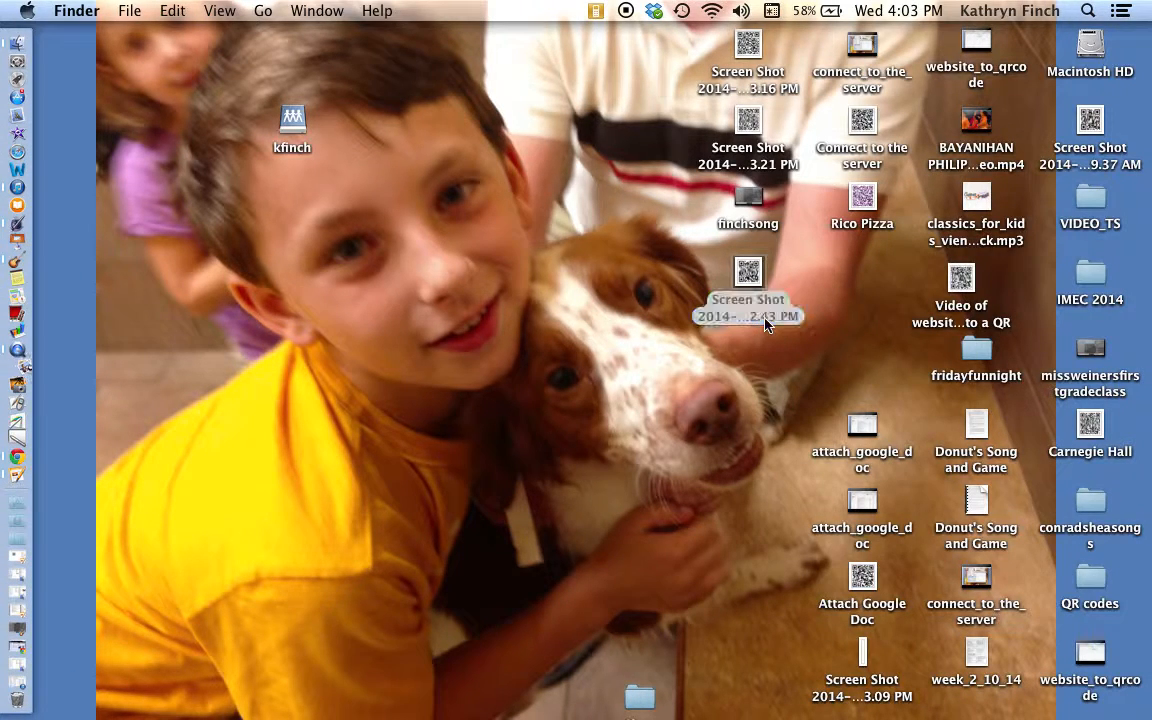
left_click(758, 305)
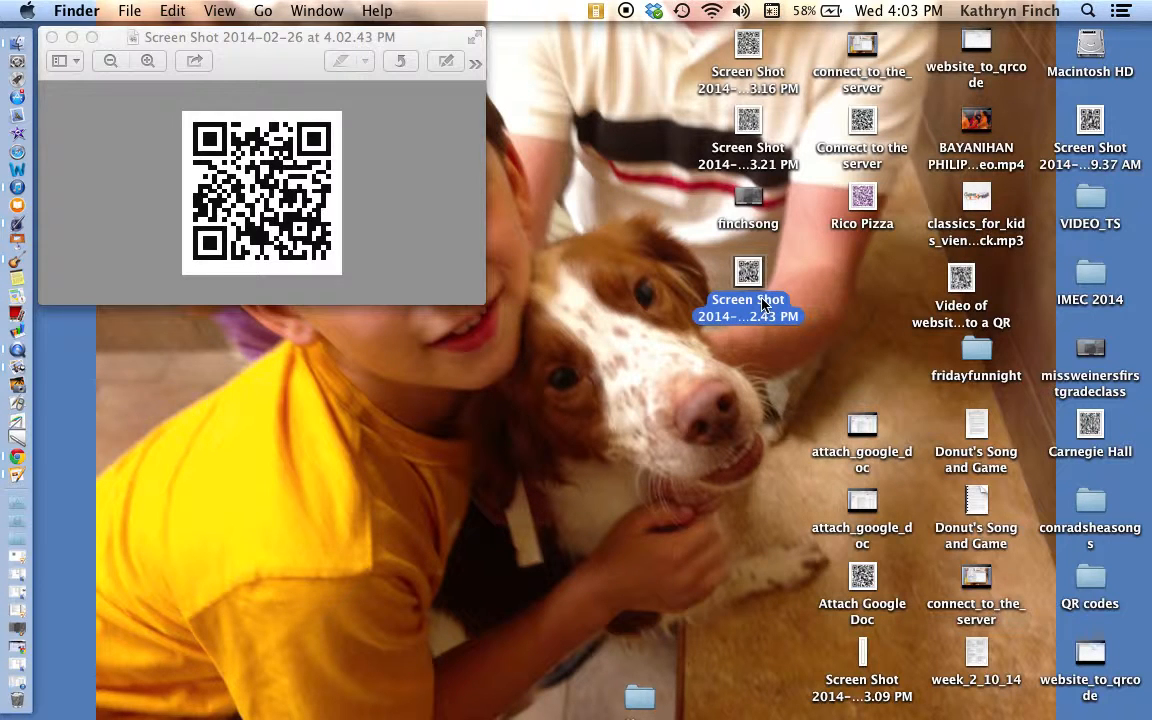
key("Return")
type("Finchsong")
key("Return")
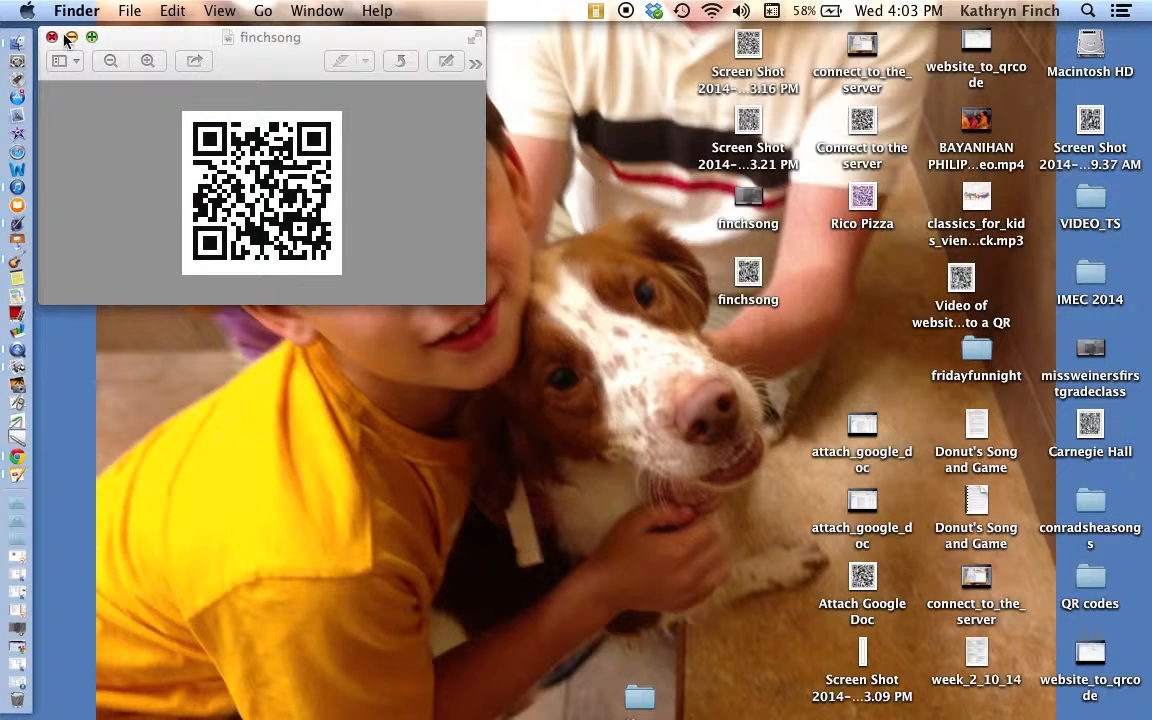
left_click(51, 37)
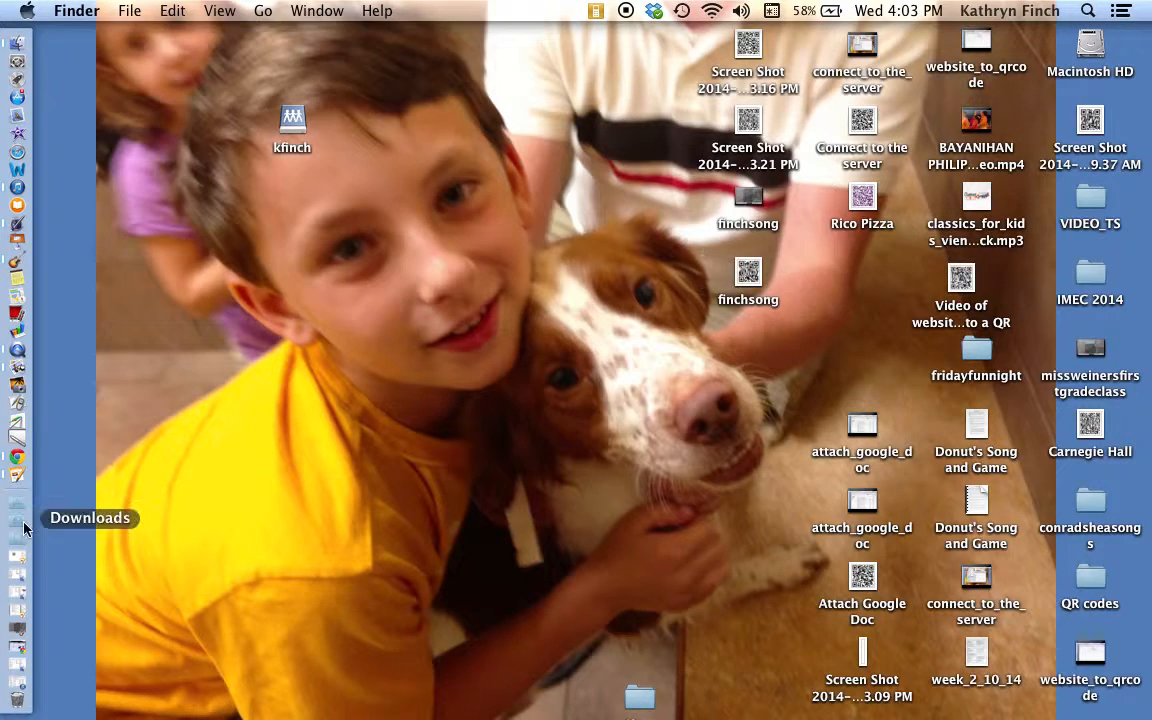
Step: Switch to the Pages document and delete the old QR code image above "Okay kids…."
left_click(25, 481)
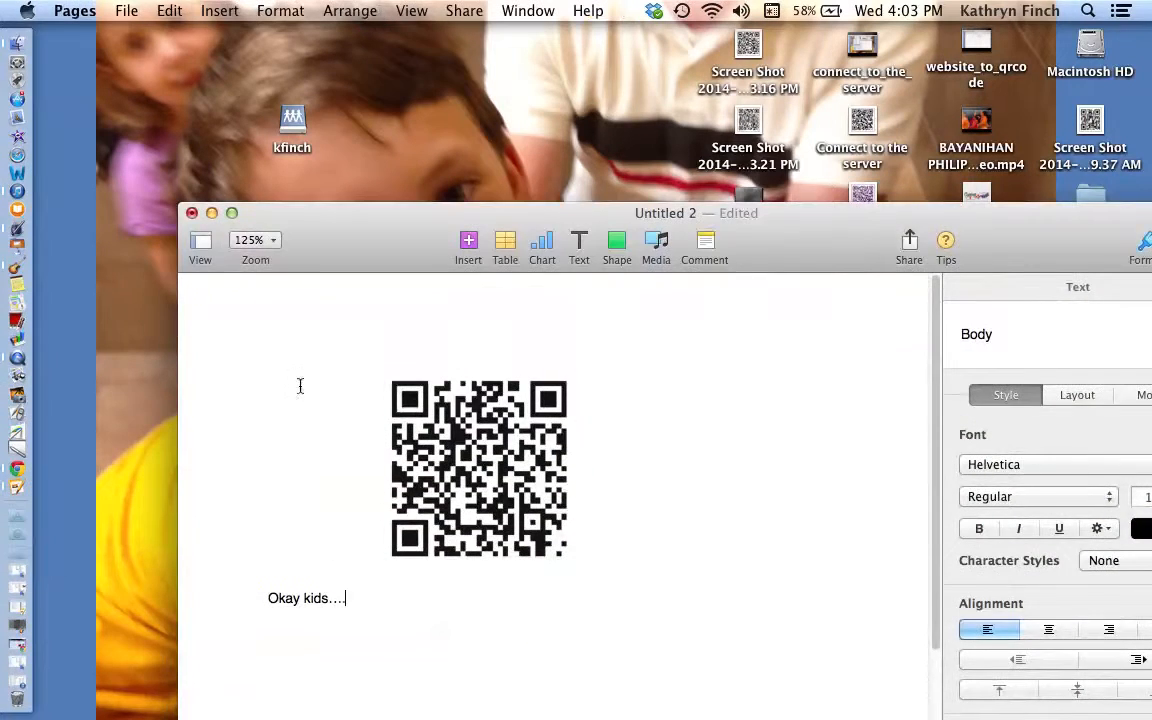
left_click(483, 458)
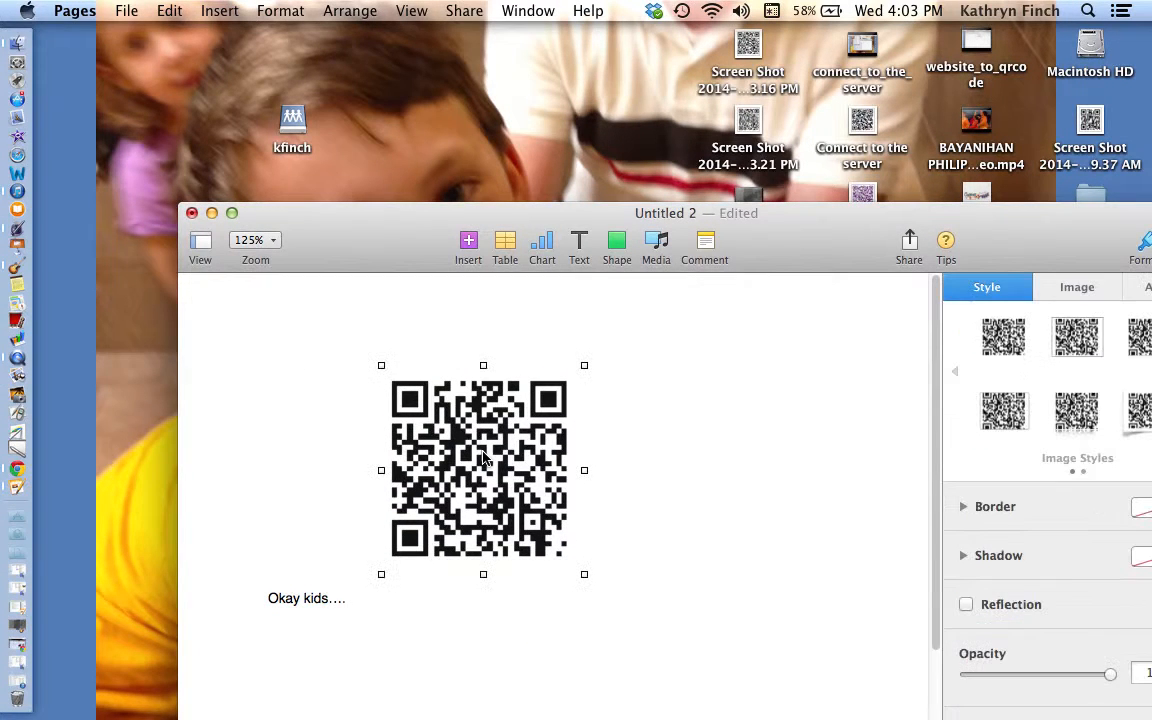
key("Delete")
left_click(481, 453)
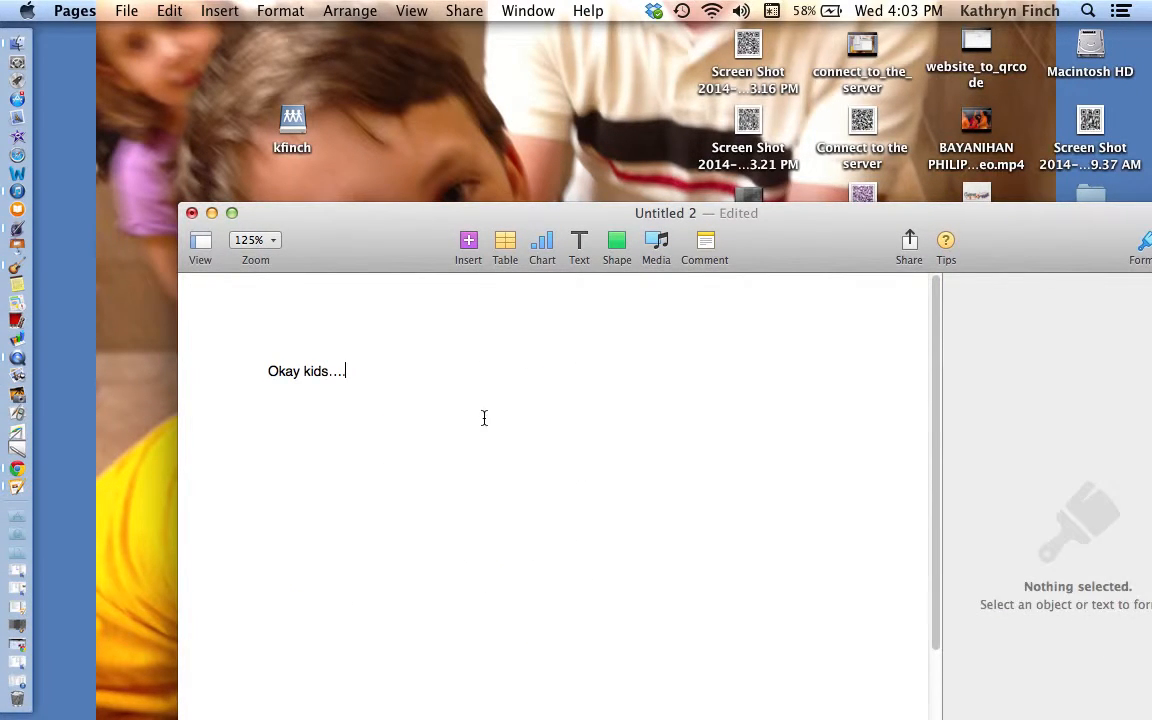
Step: Move the Pages window down to uncover the desktop files and insert the finchsong QR code image into the document
left_click(851, 213)
left_click_drag(851, 213, 816, 420)
left_click_drag(748, 272, 553, 610)
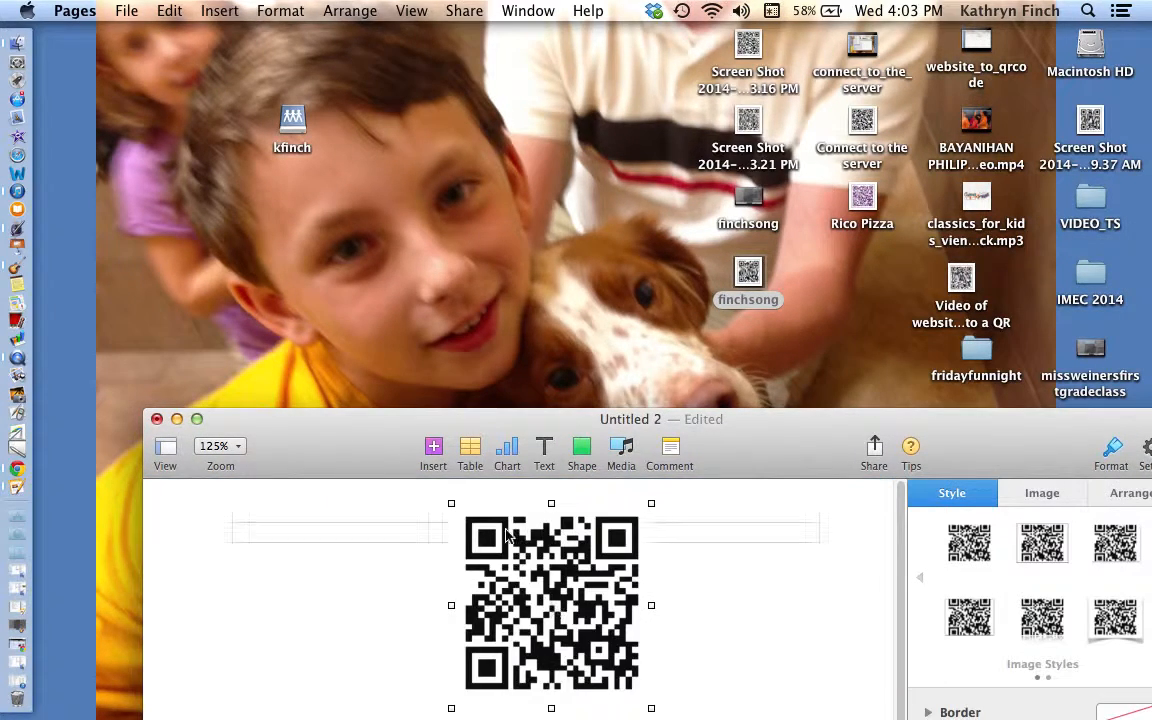
Step: Shrink the inserted QR code to about half its size and apply the thin-bordered image style
left_click(448, 503)
left_click(449, 503)
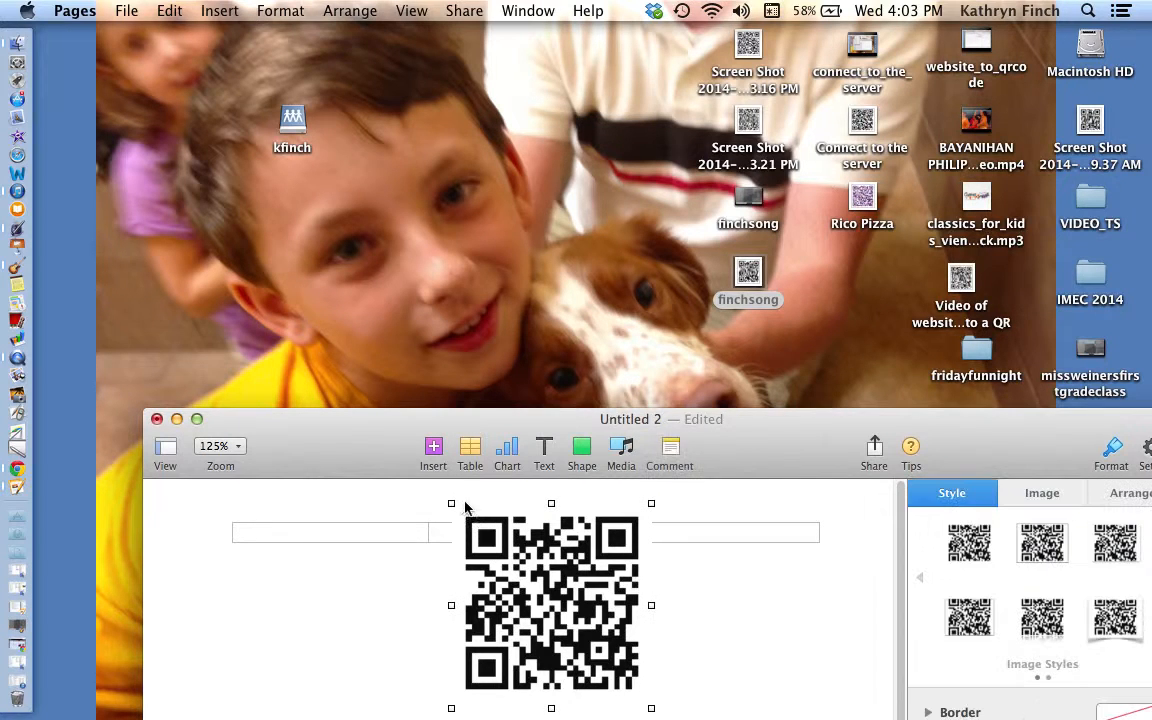
left_click_drag(451, 503, 545, 600)
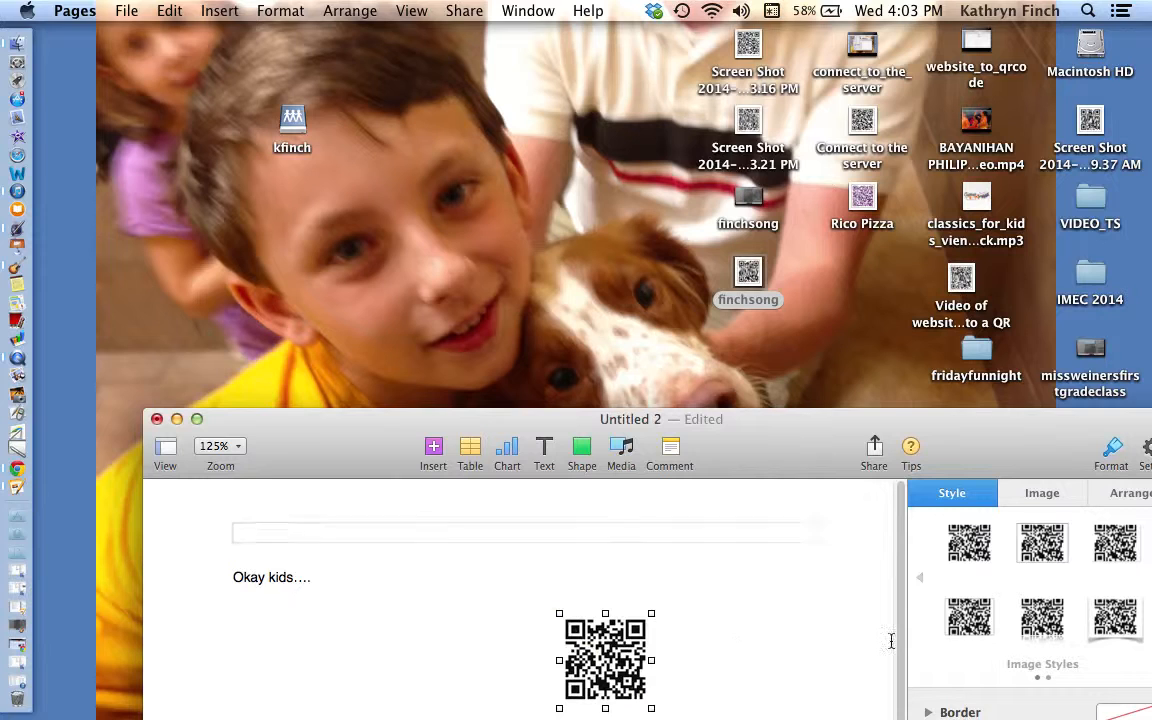
left_click(1042, 543)
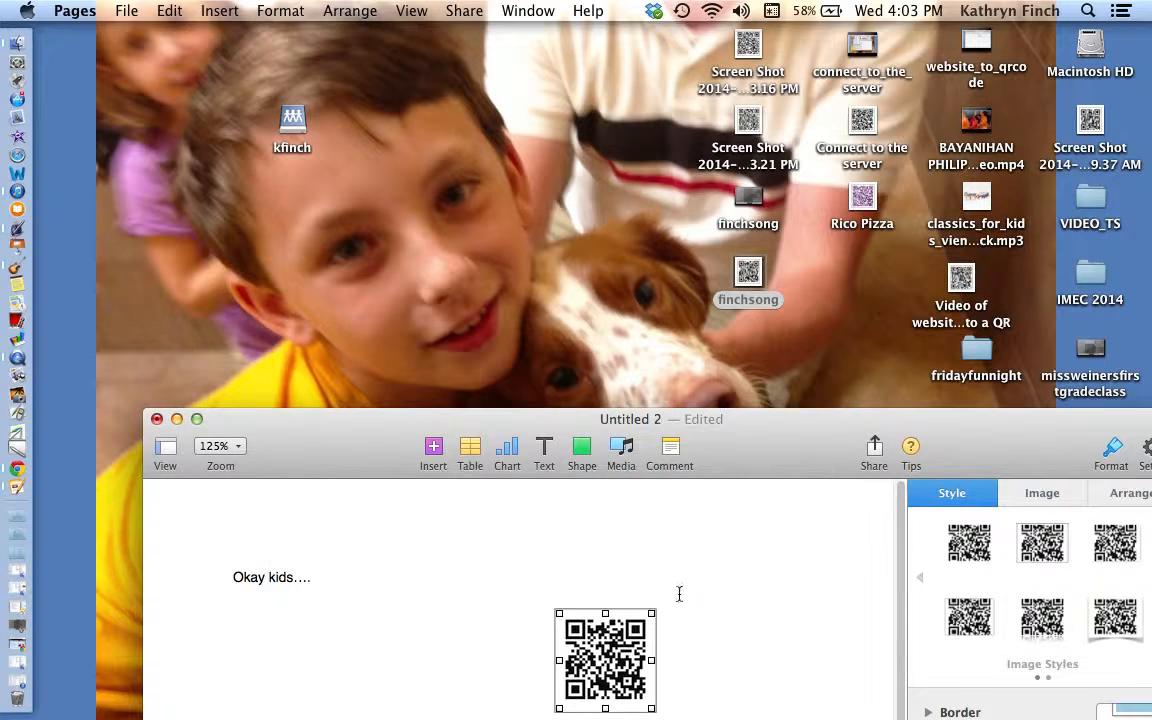
Step: Add an empty comment to the QR code image and move the document window up the screen
left_click(667, 452)
left_click(740, 437)
left_click_drag(743, 428, 719, 84)
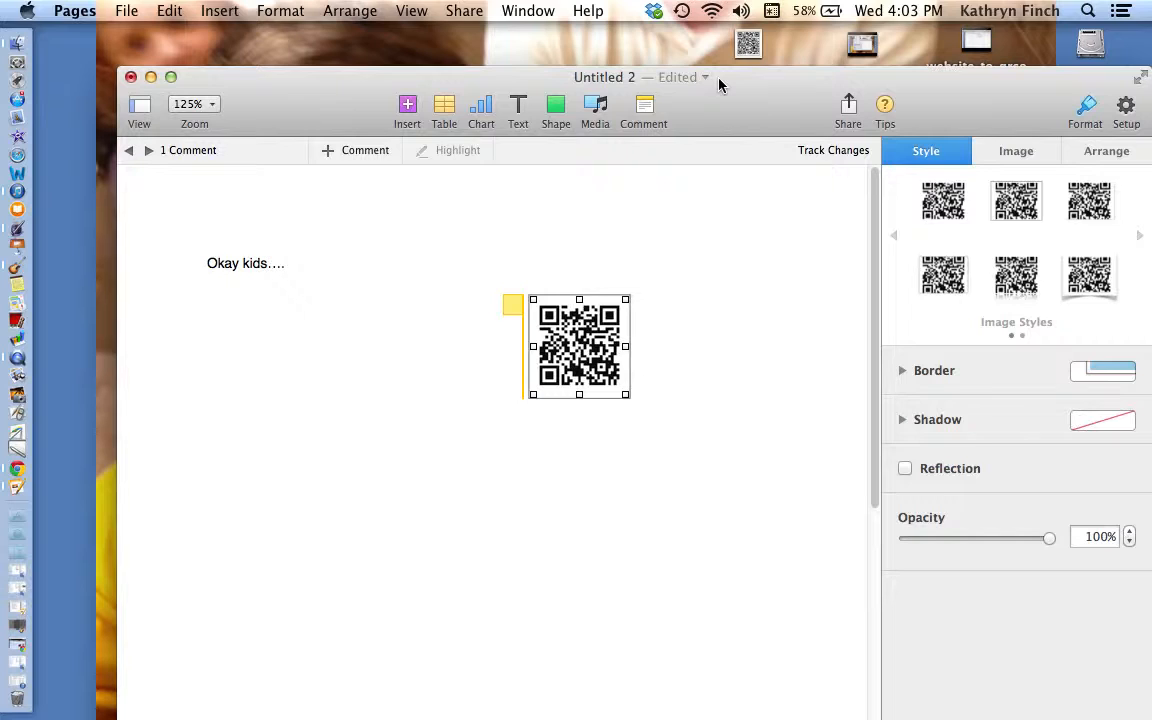